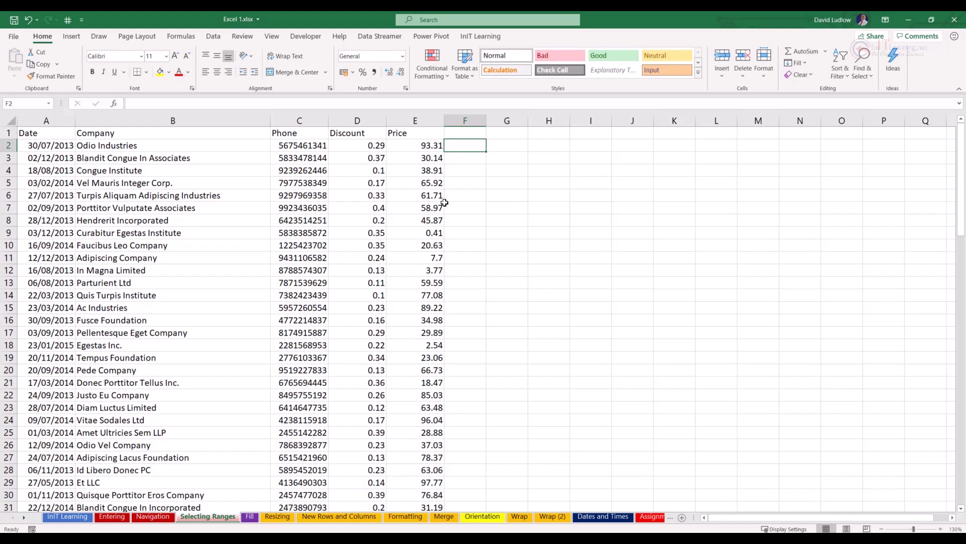
Format the cells A1:A15 in the Date column as bold and italic.
drag(44, 135, 48, 308)
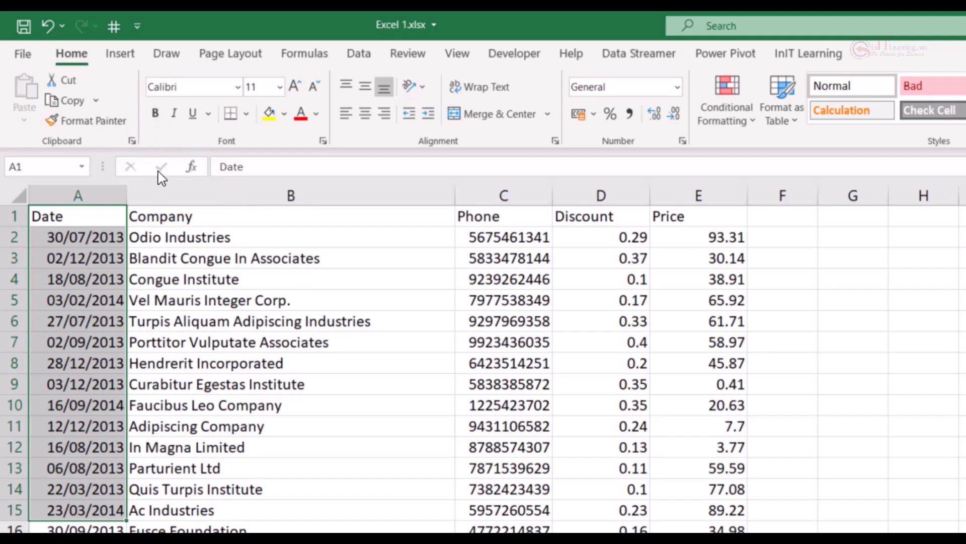
click(156, 117)
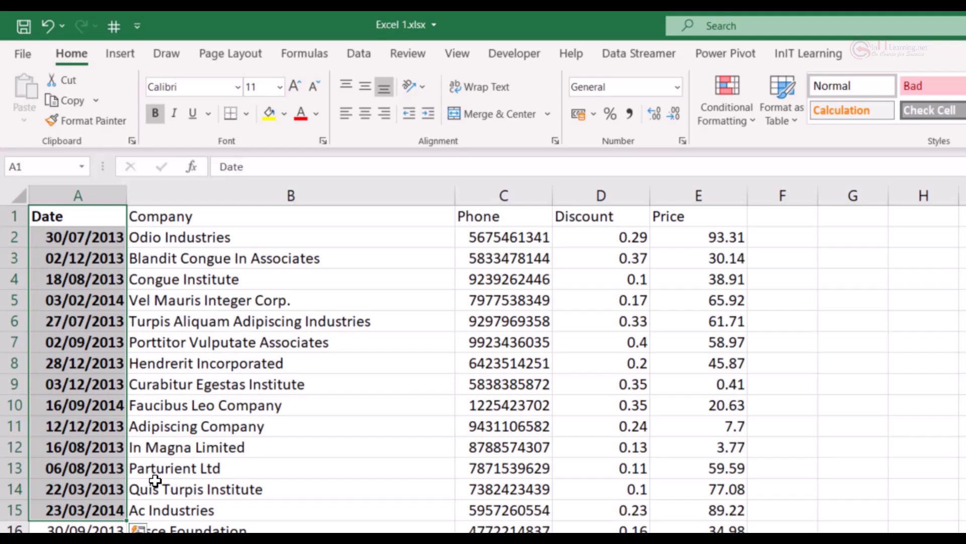
click(156, 113)
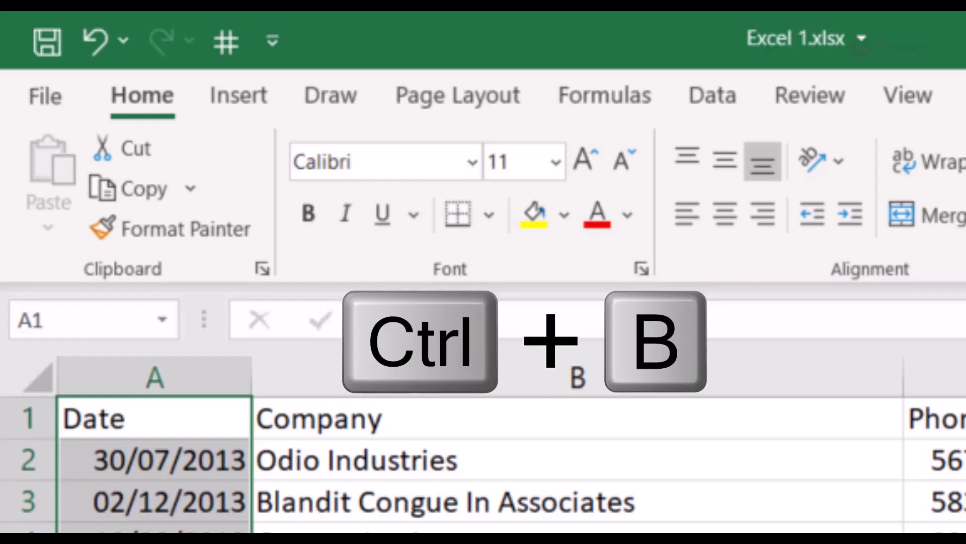
key(ctrl+b)
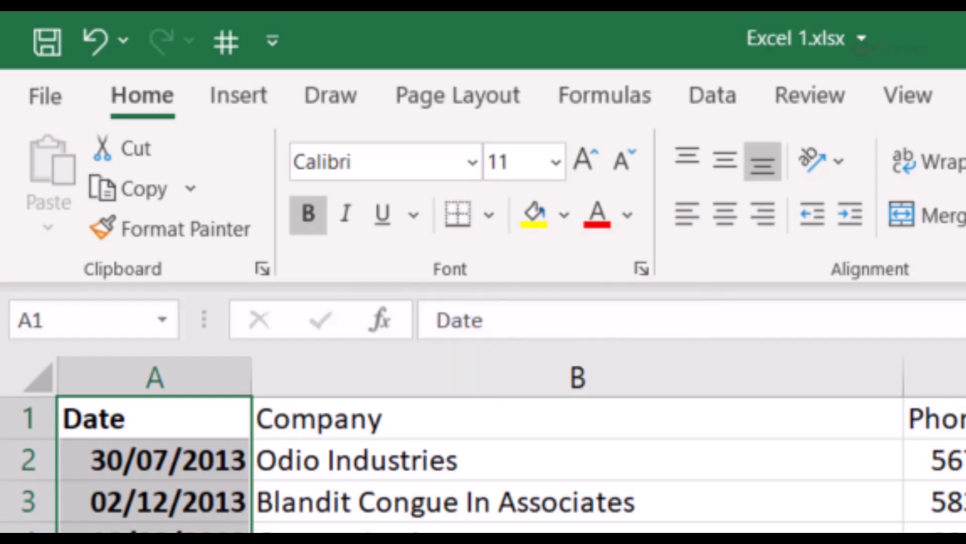
key(ctrl+i)
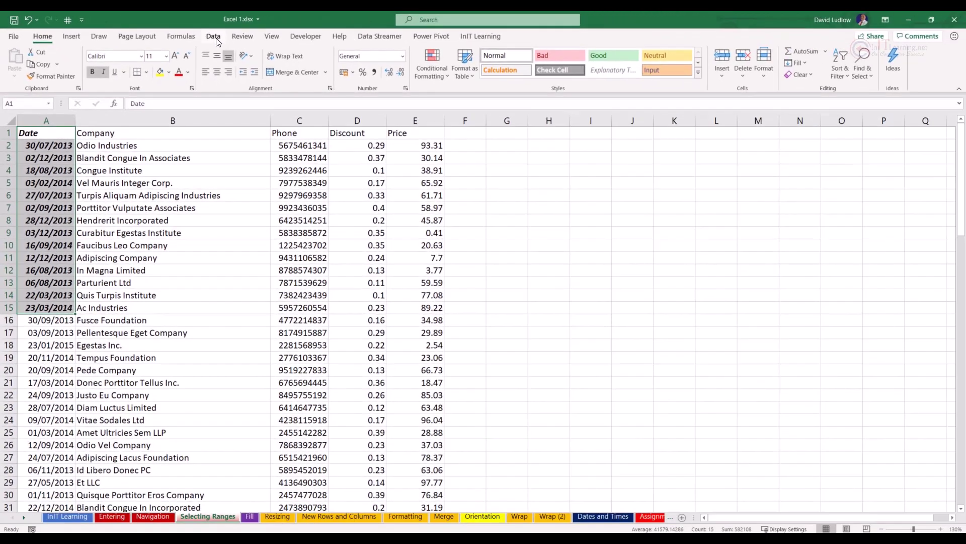
click(214, 37)
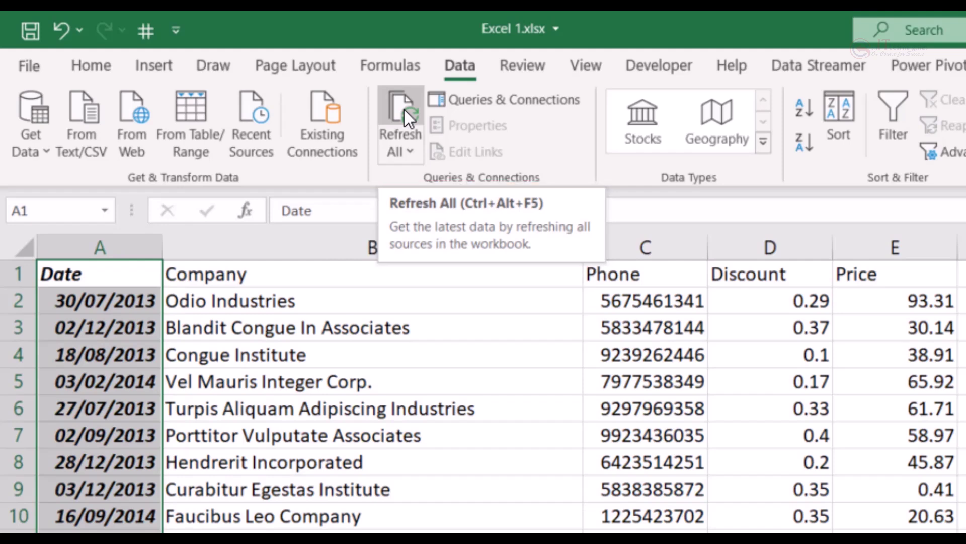
click(98, 67)
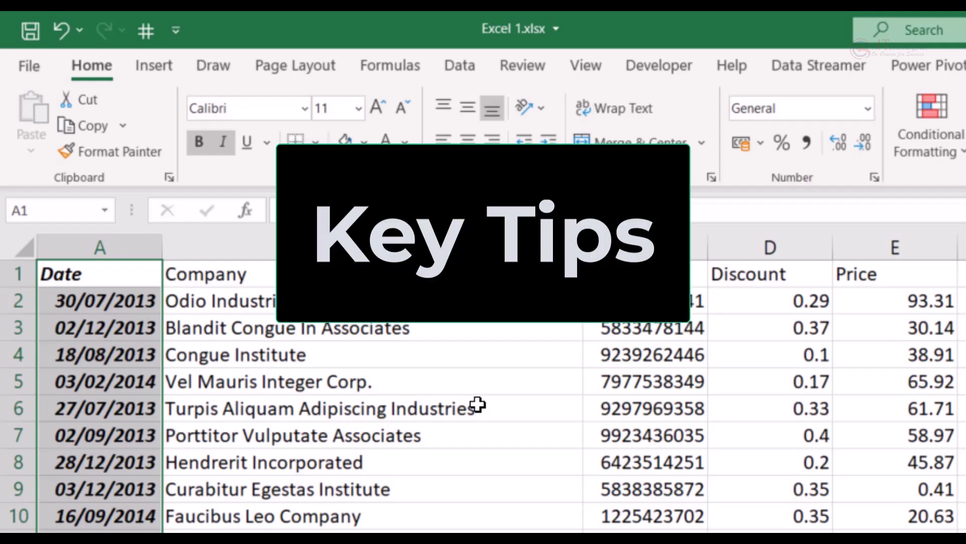
Centre the contents of A1:A15 horizontally.
key(alt)
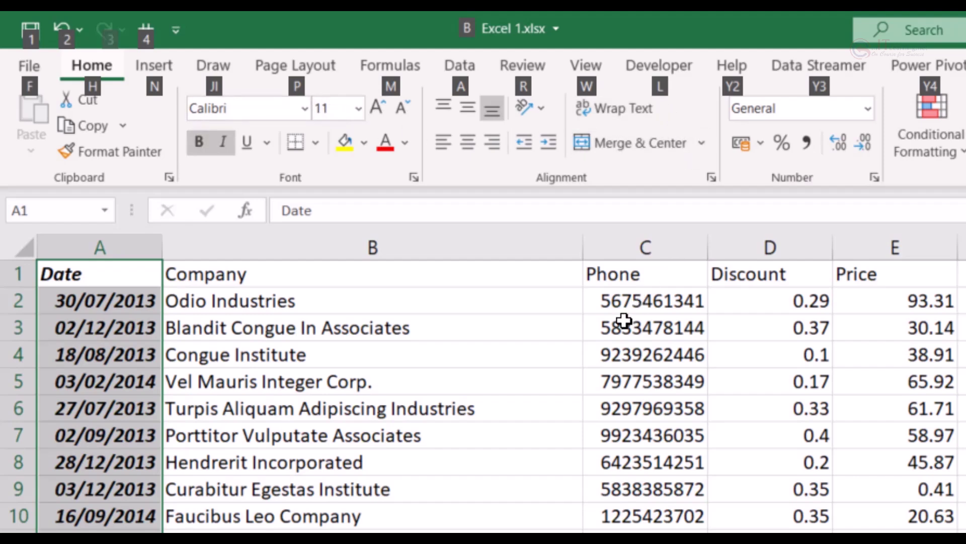
key(h)
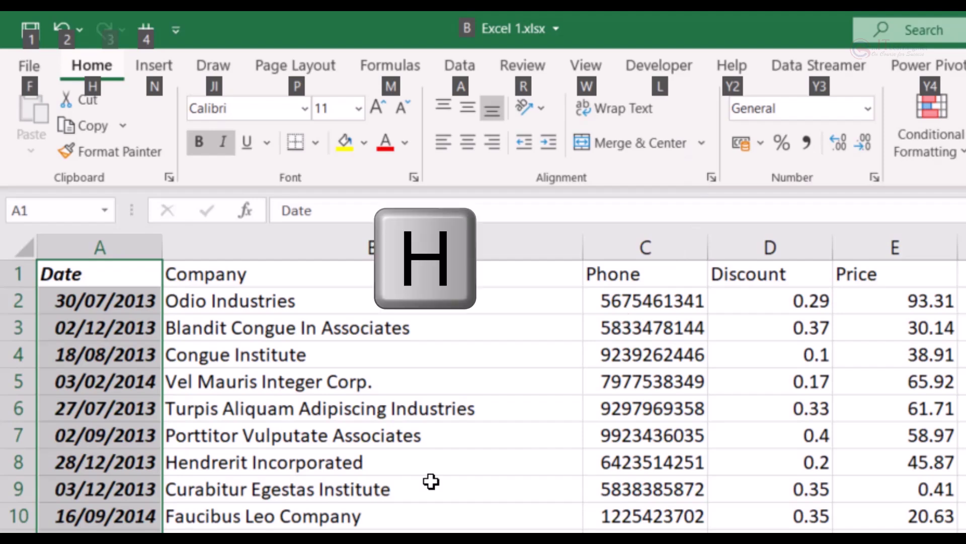
key(h)
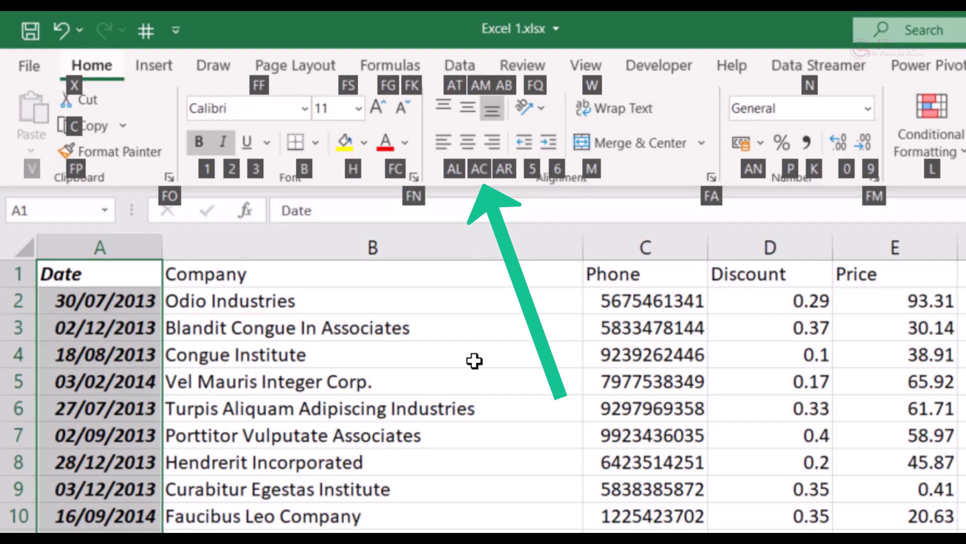
key(a)
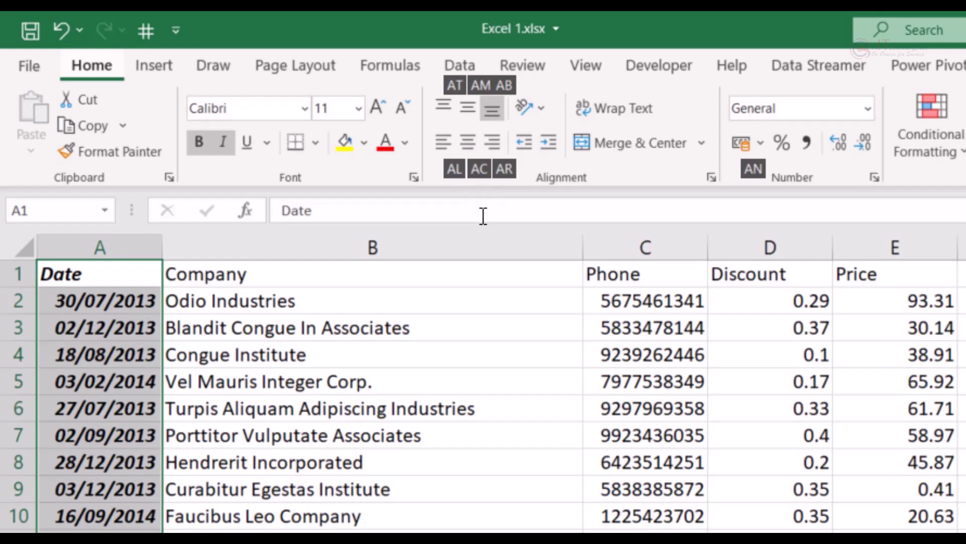
key(c)
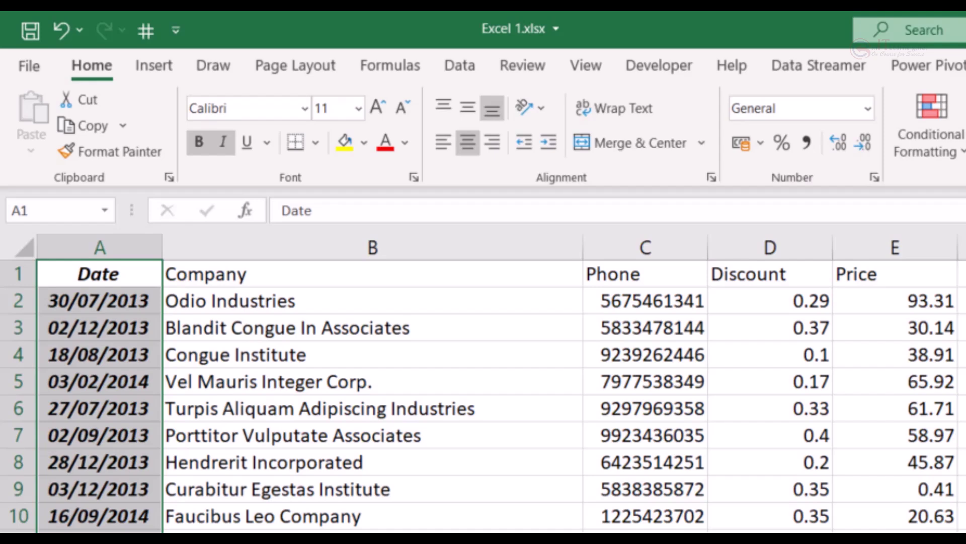
key(alt)
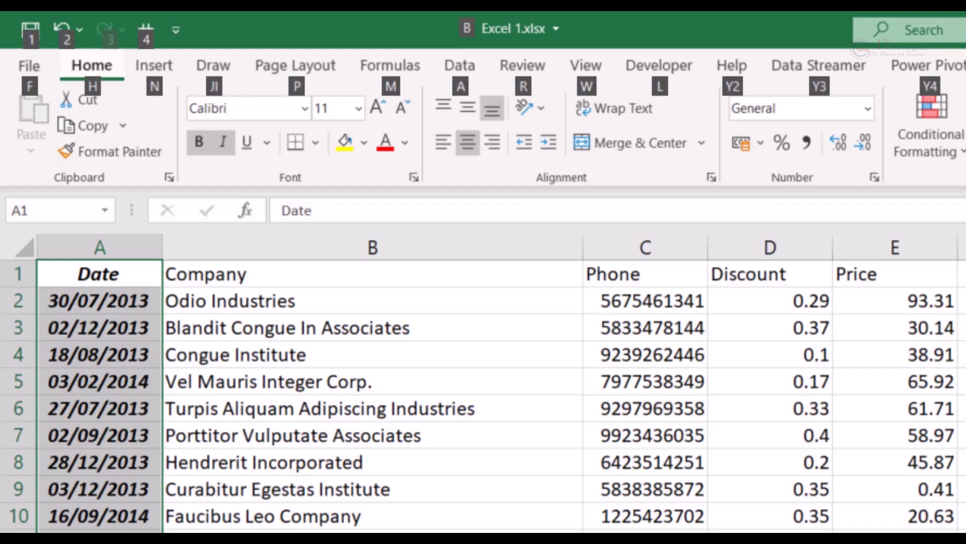
key(m)
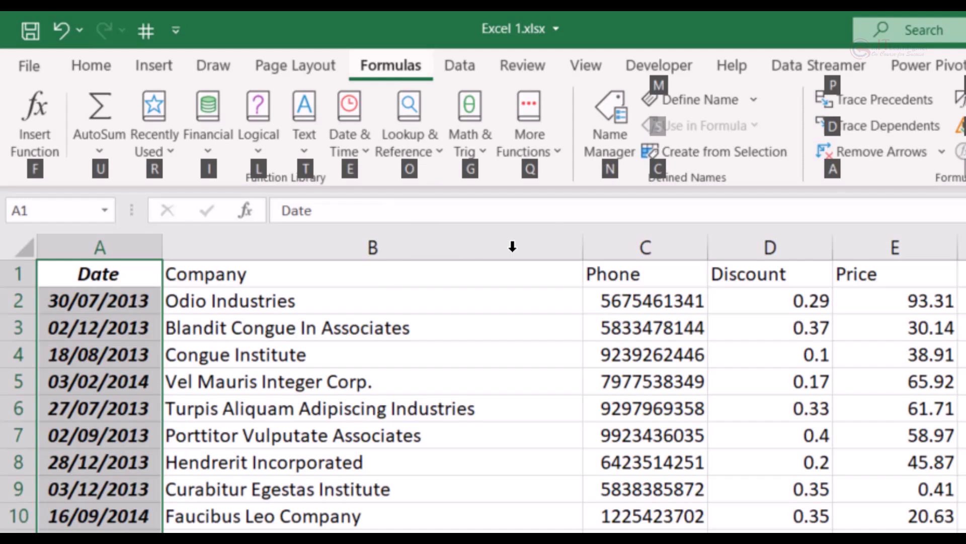
key(Escape)
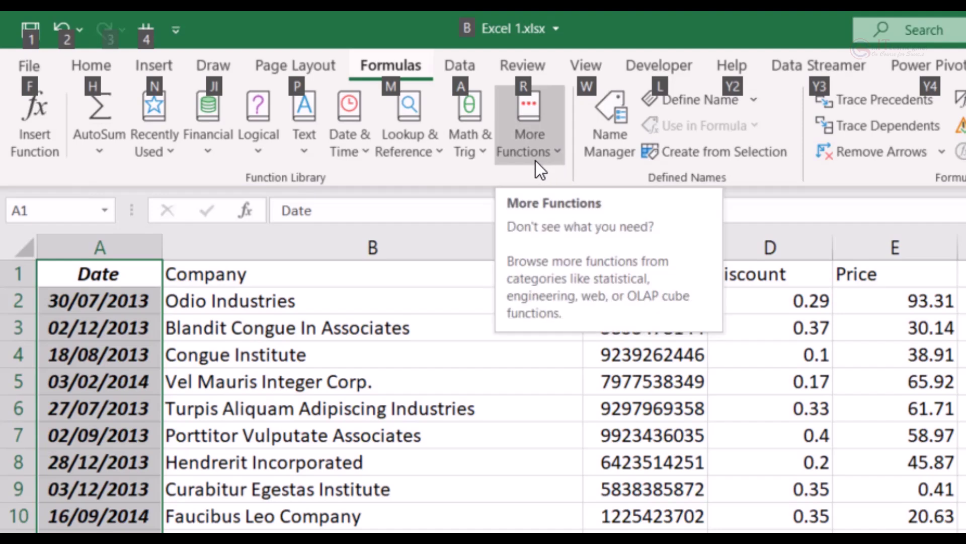
key(h)
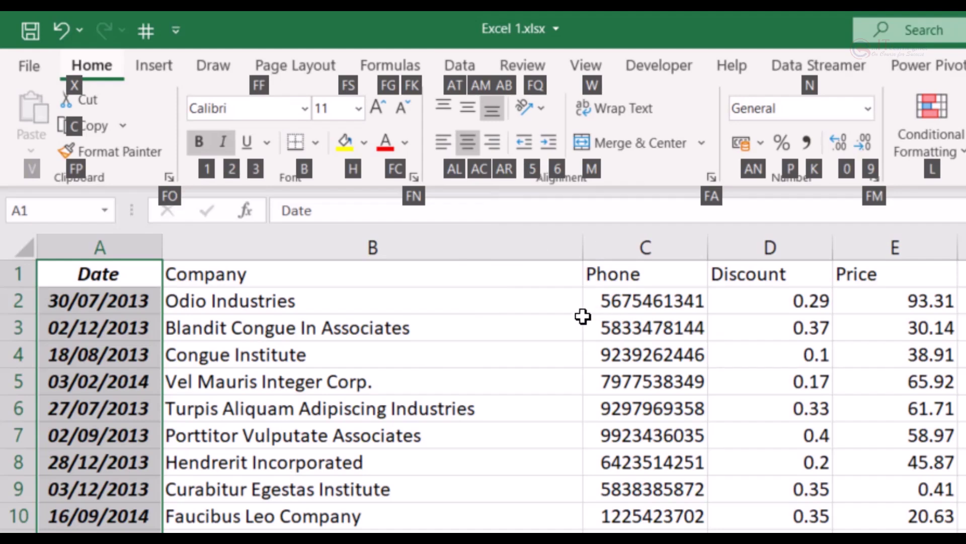
key(Escape)
key(Escape)
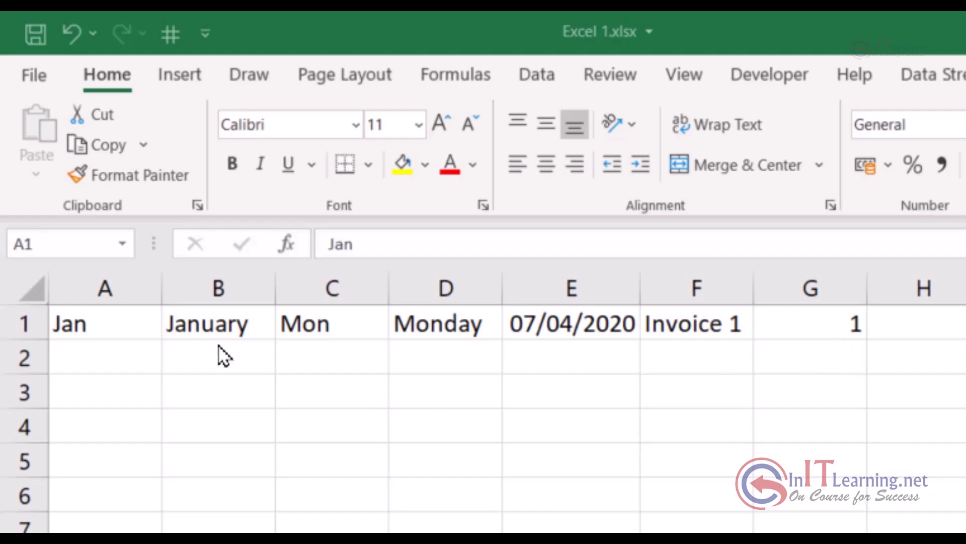
On the Fill sheet, autofill the month series from Jan in A1 and January in B1 down to row 23.
click(135, 330)
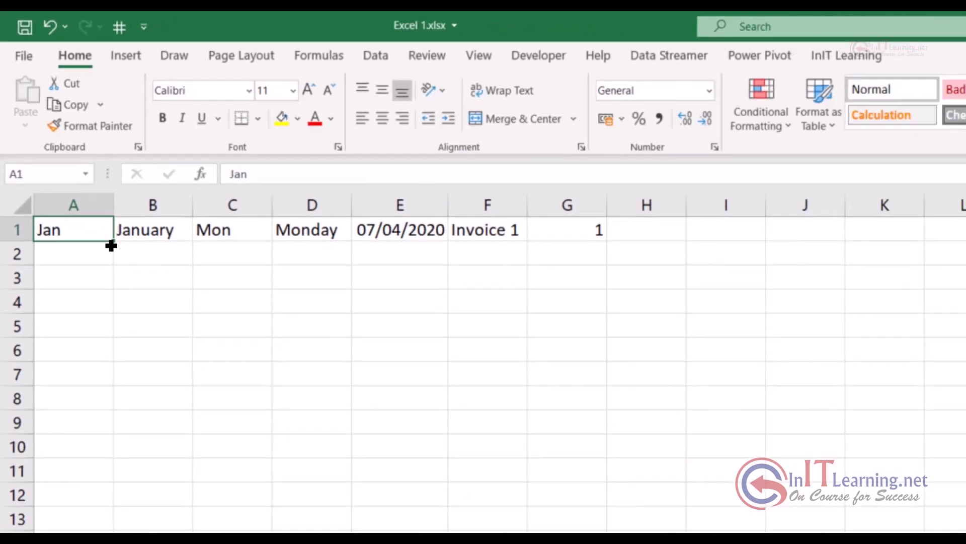
drag(159, 342, 156, 392)
drag(81, 209, 60, 441)
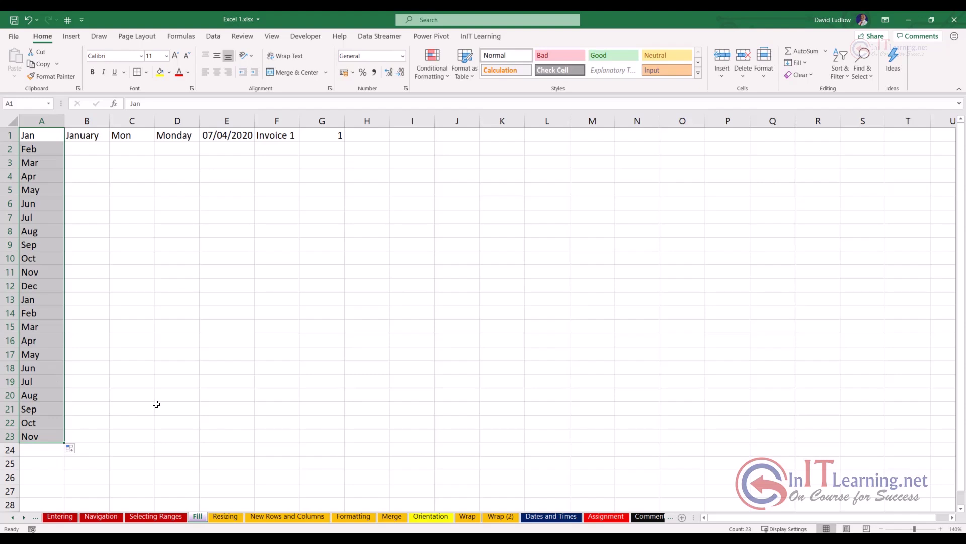
click(86, 135)
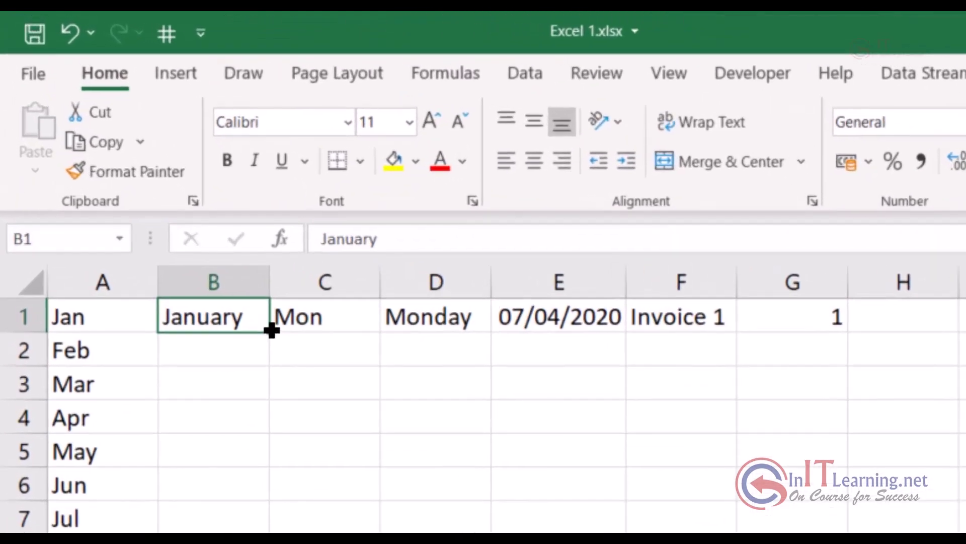
double_click(272, 330)
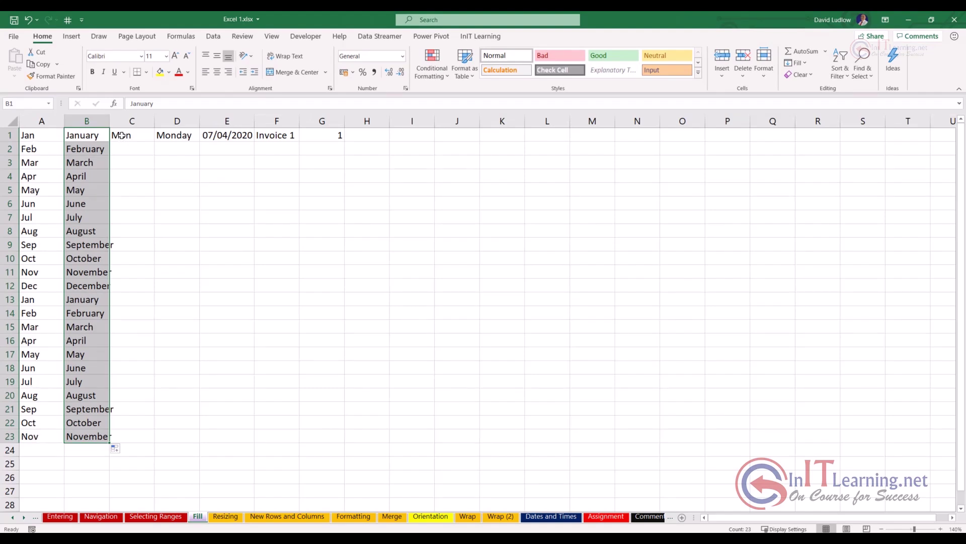
Autofill the weekday series from Mon and Monday in C1:D1 together down to row 23.
click(122, 136)
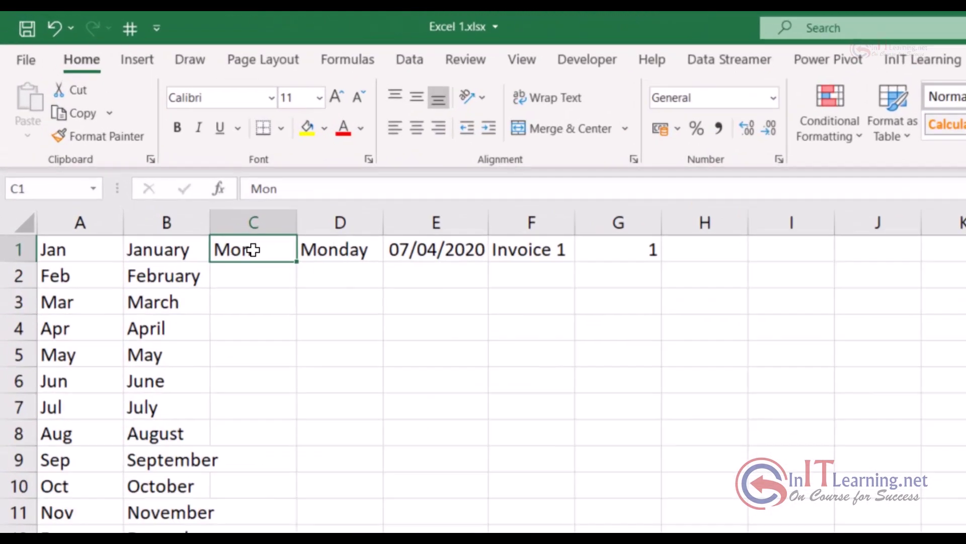
drag(253, 249, 345, 249)
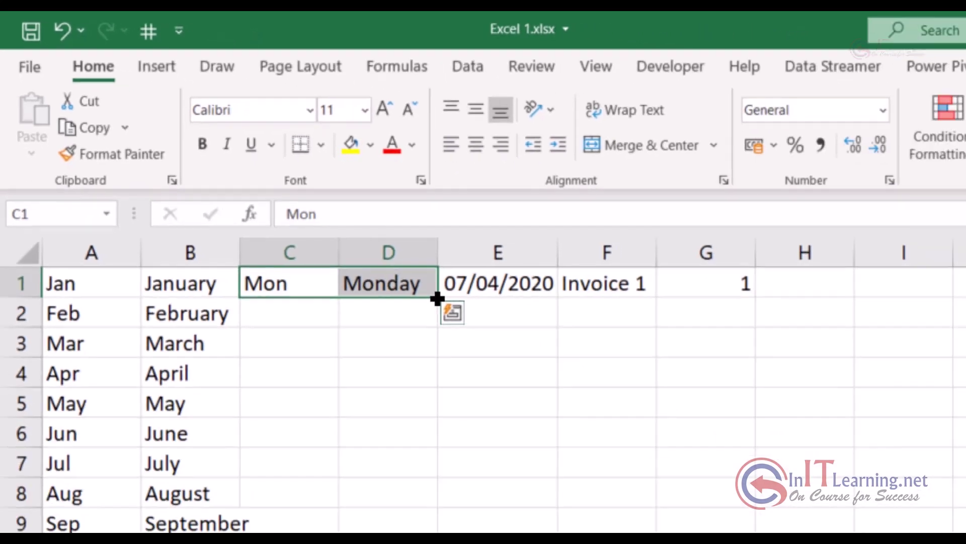
drag(436, 299, 201, 445)
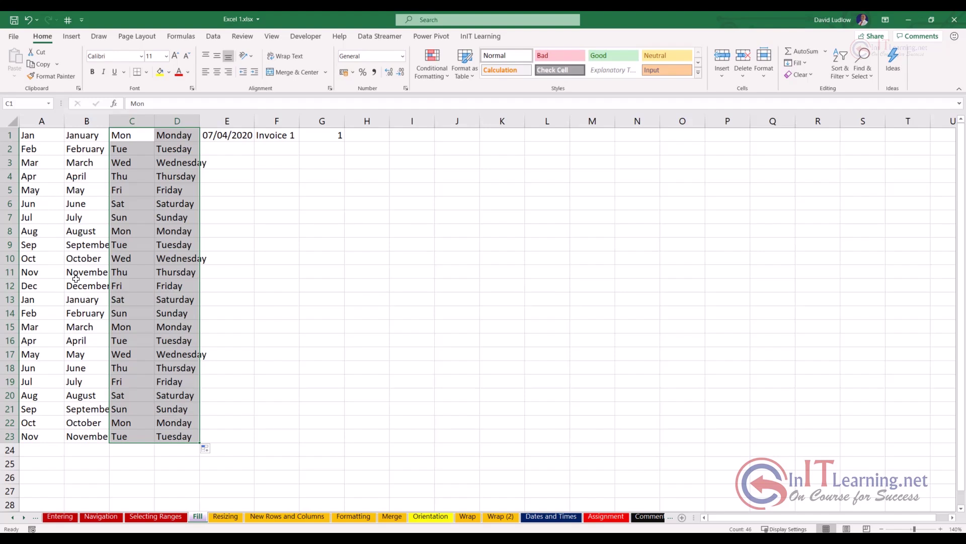
click(161, 229)
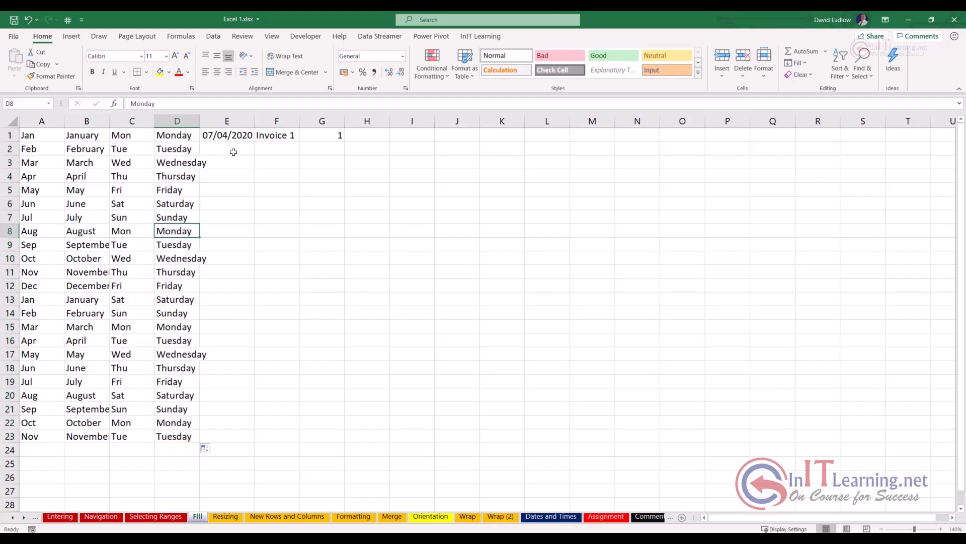
Autofill the date in E1, Invoice 1 in F1 and the number 1 in G1 down to row 23.
click(234, 136)
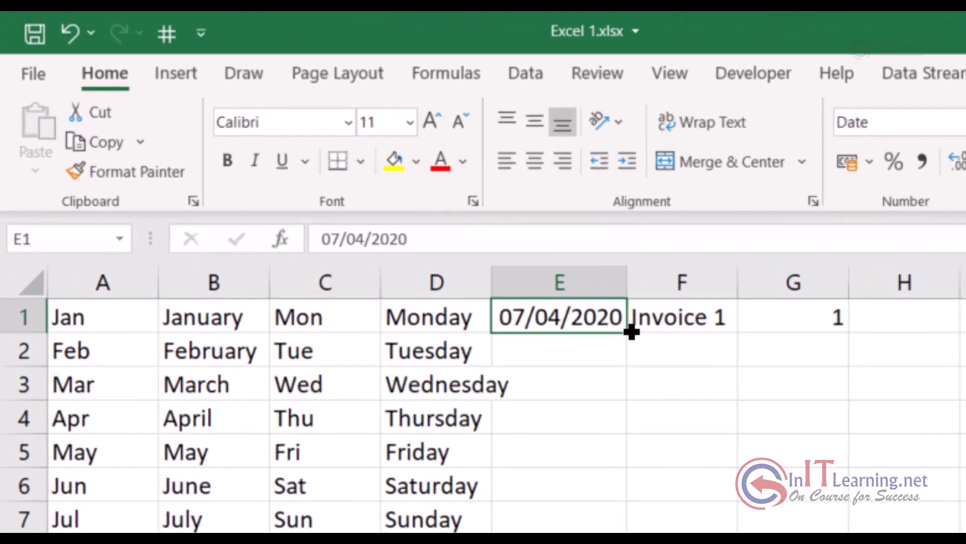
double_click(399, 214)
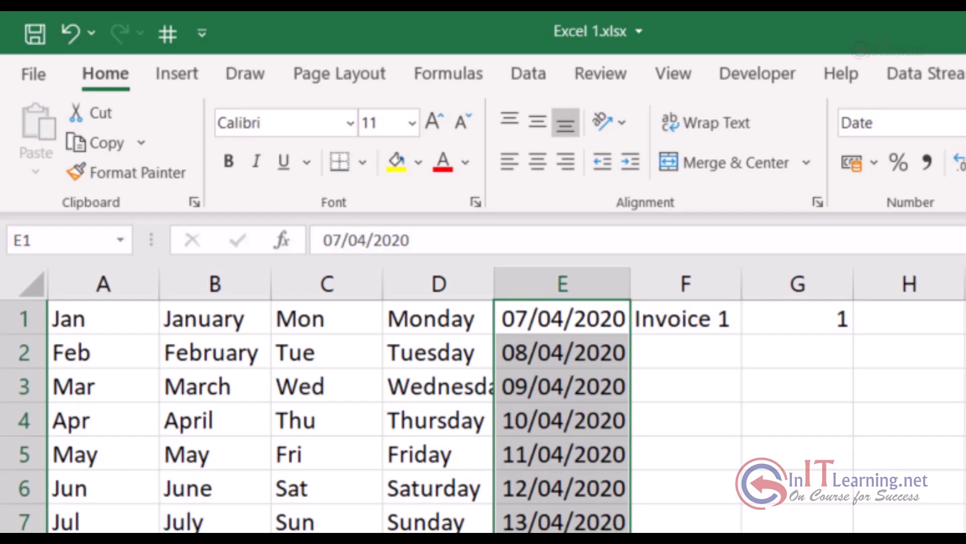
click(685, 319)
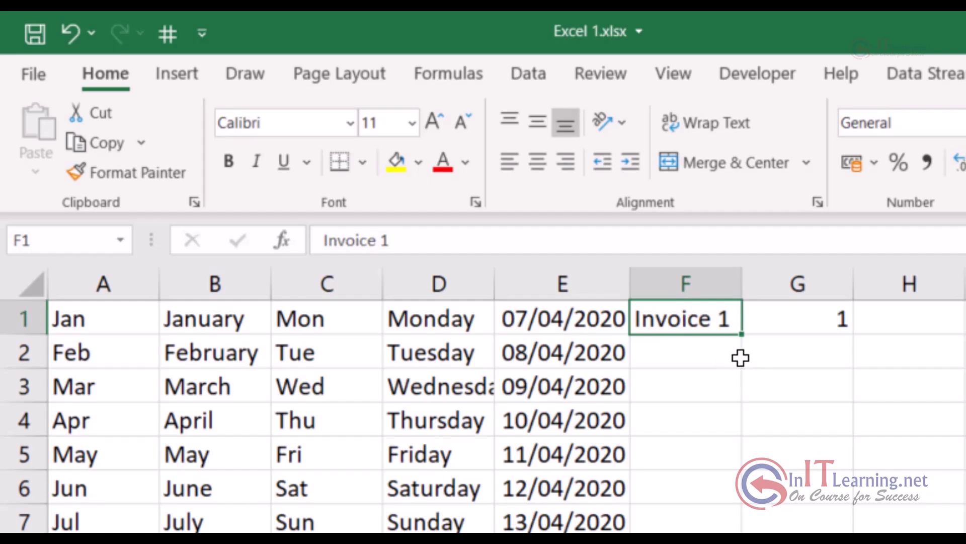
double_click(743, 332)
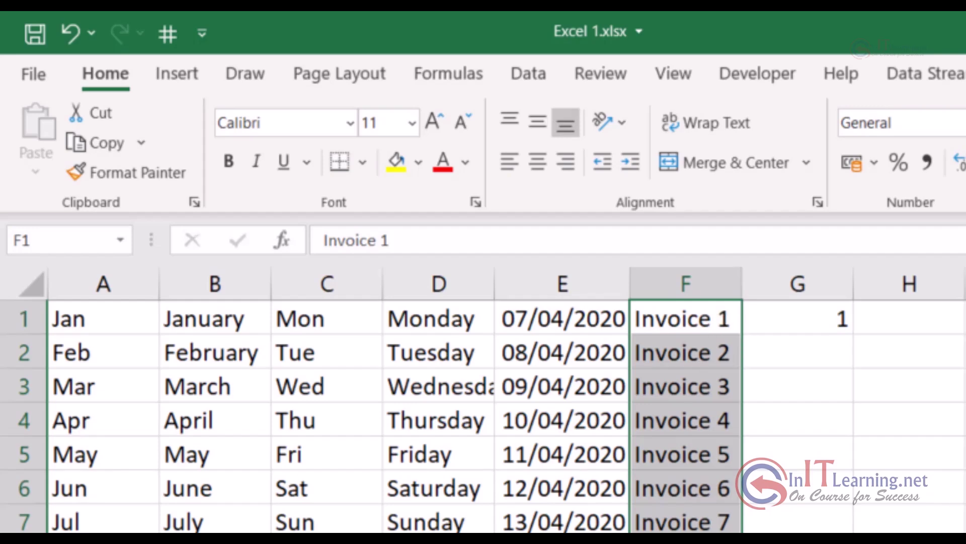
click(823, 320)
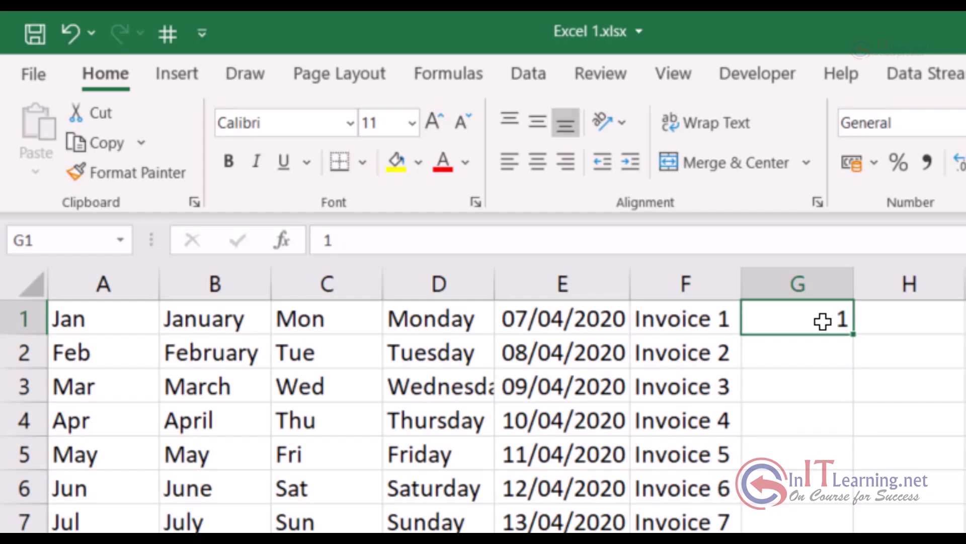
double_click(857, 335)
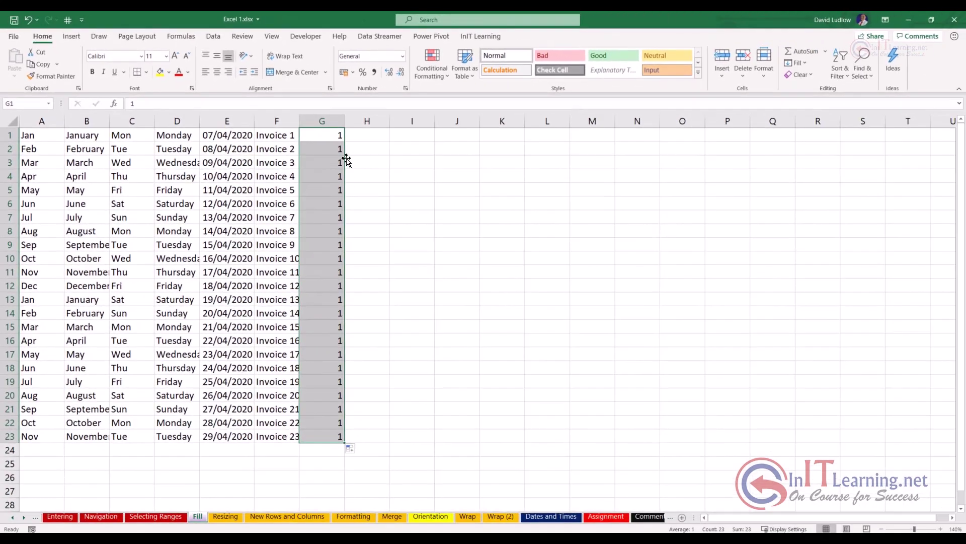
Enter 1 in cell H1 and 2 in cell H2 as the starting values of a number series.
click(366, 137)
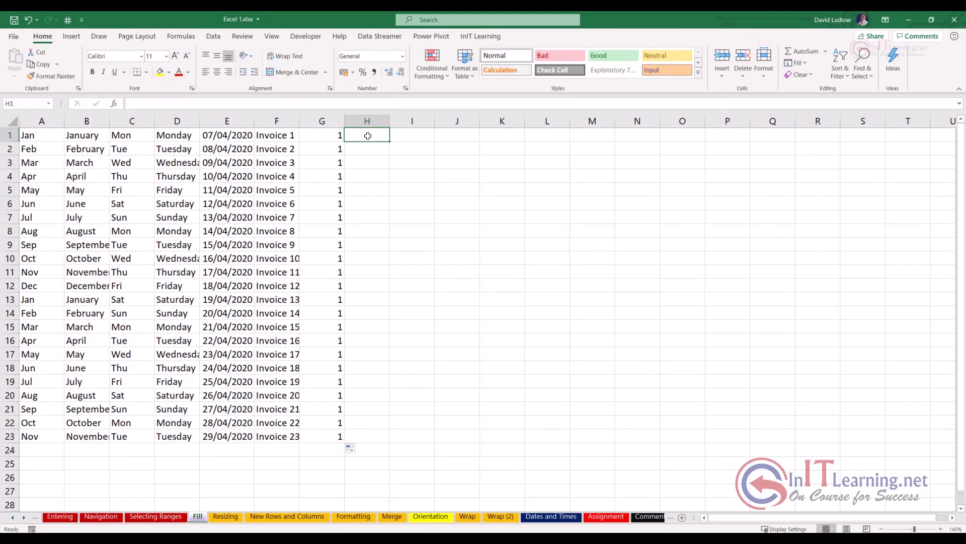
text(1)
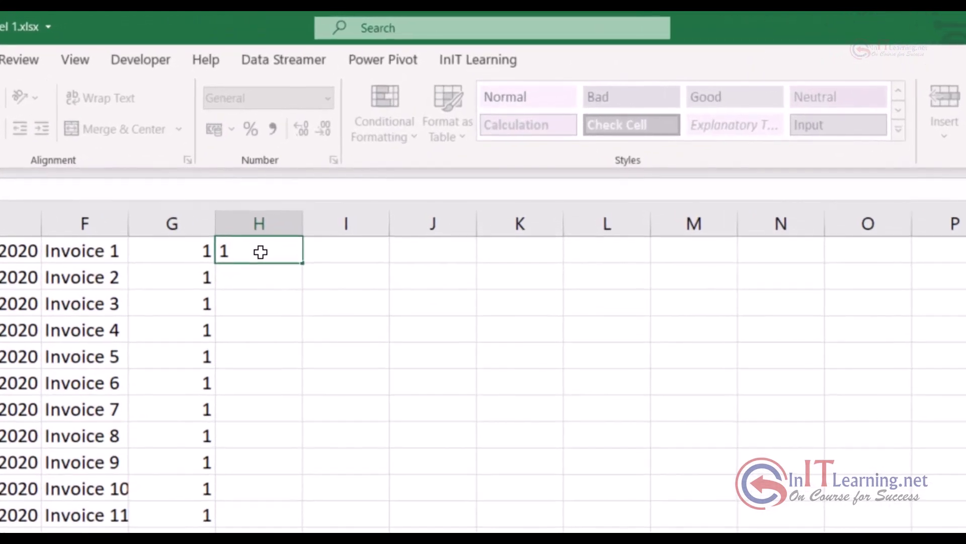
key(ctrl+Return)
key(Return)
text(2)
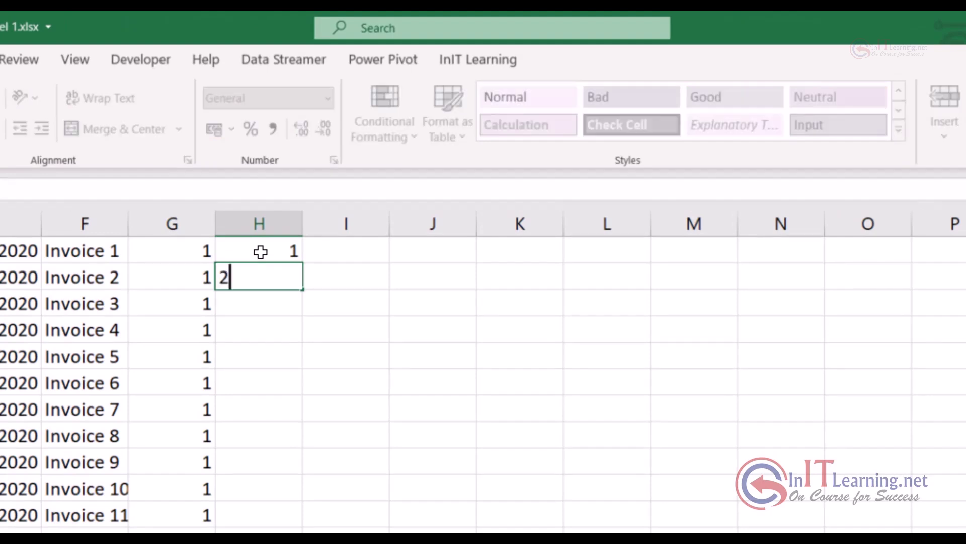
key(Return)
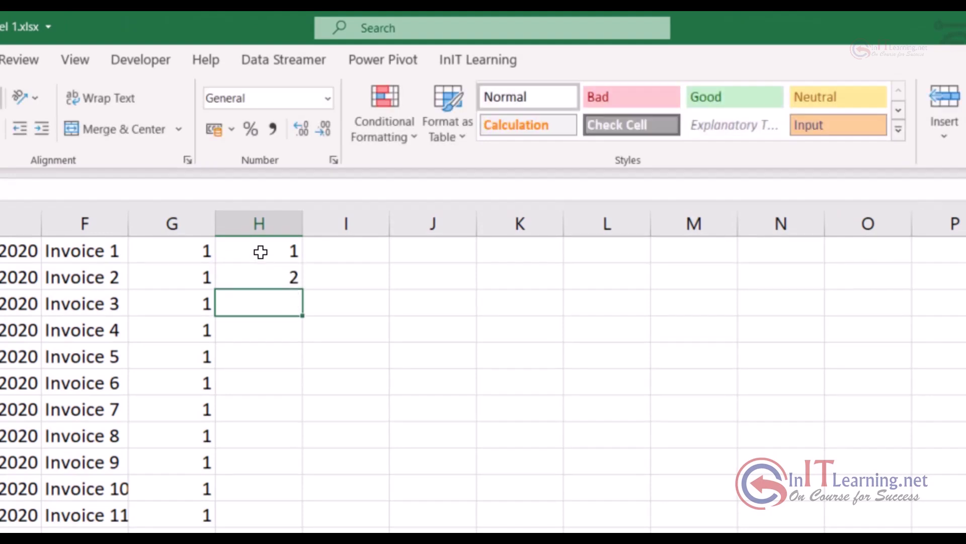
Autofill the number series from the starting values in H1:H2 down to row 23.
drag(260, 253, 260, 283)
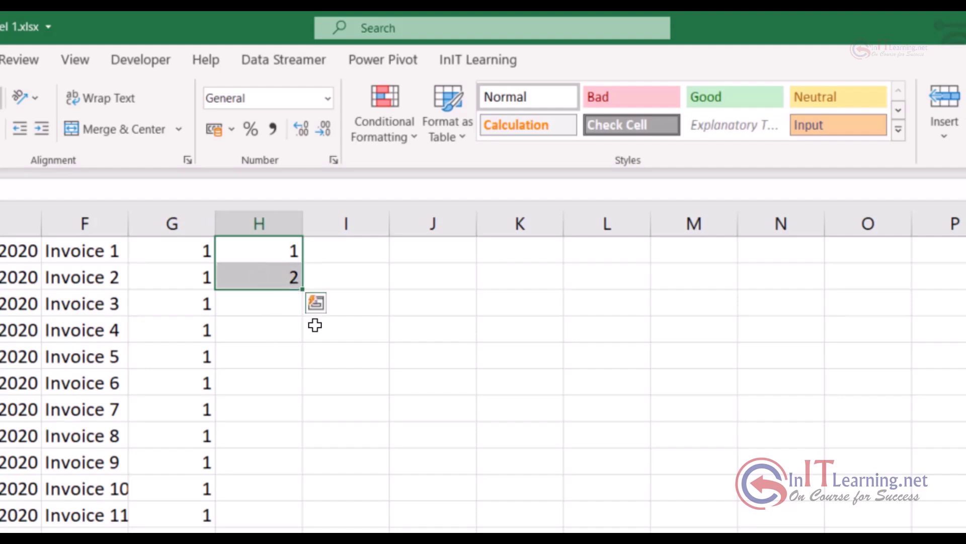
double_click(302, 288)
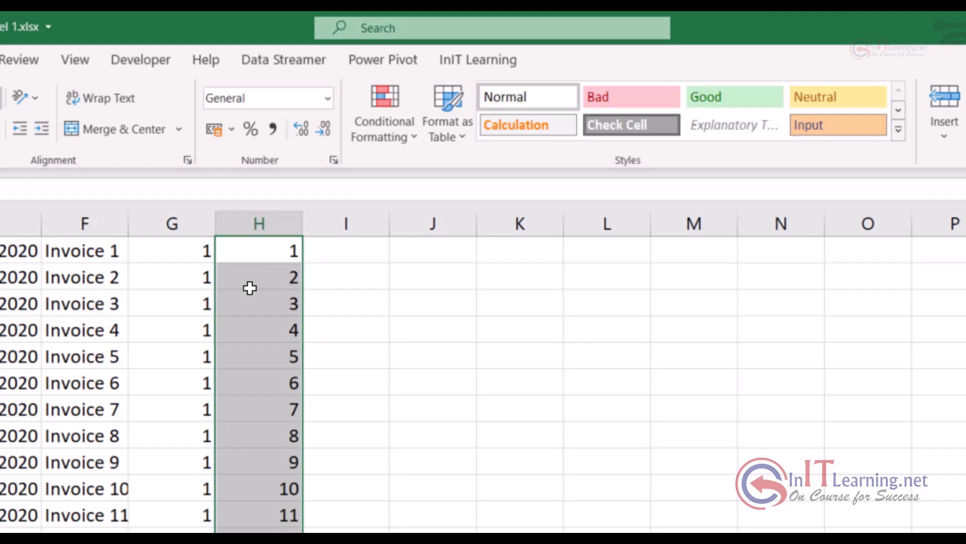
Enter 5 in I1 and 10 in I2, and autofill that series in steps of 5 down to row 23.
click(366, 250)
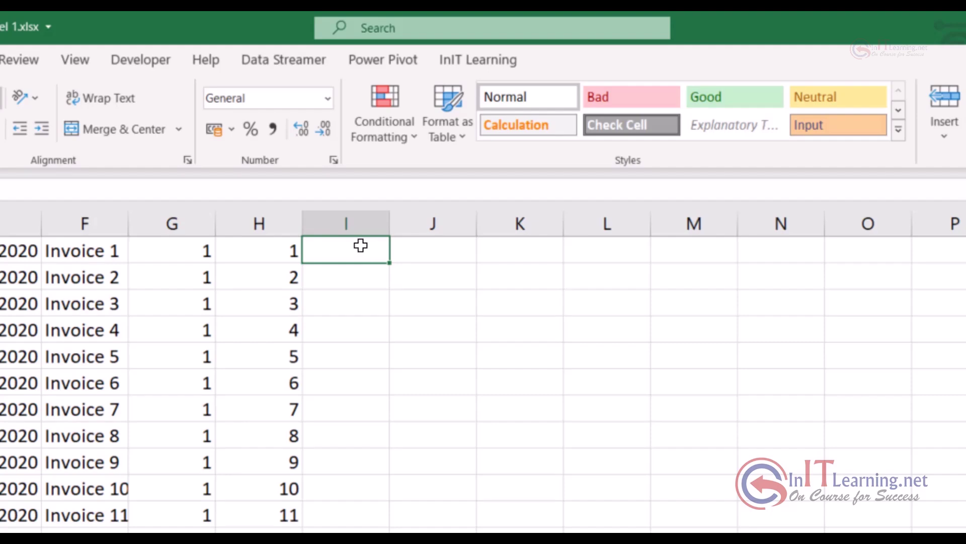
text(5)
key(Return)
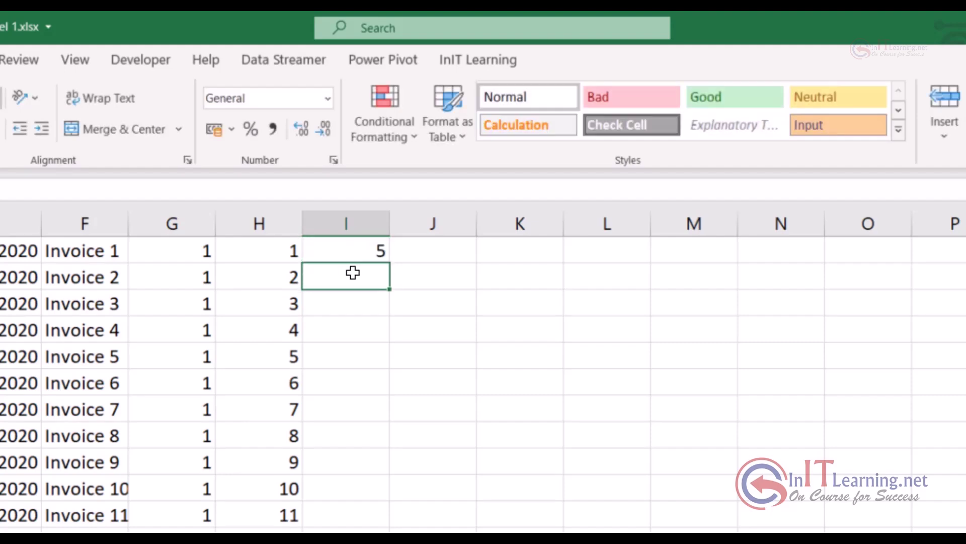
text(10)
key(Return)
click(361, 249)
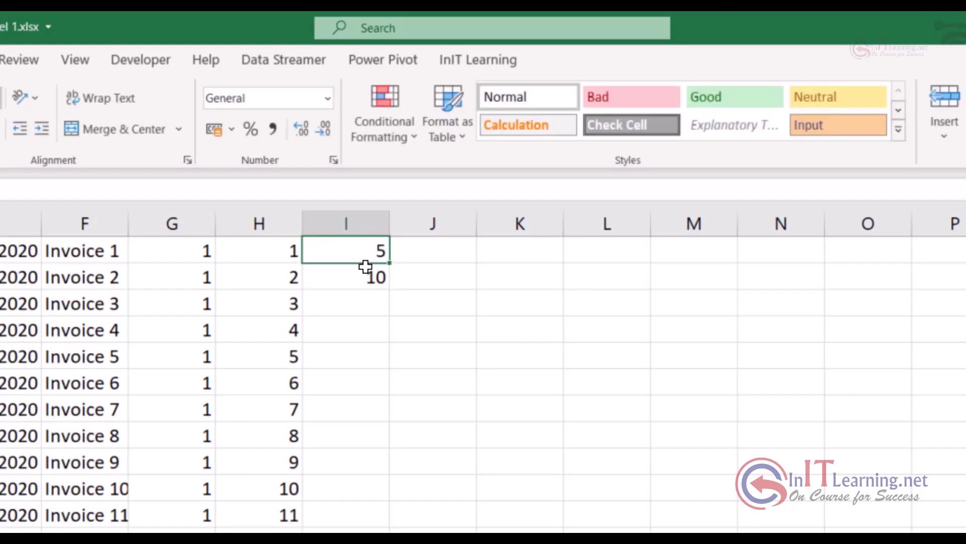
drag(365, 266, 370, 282)
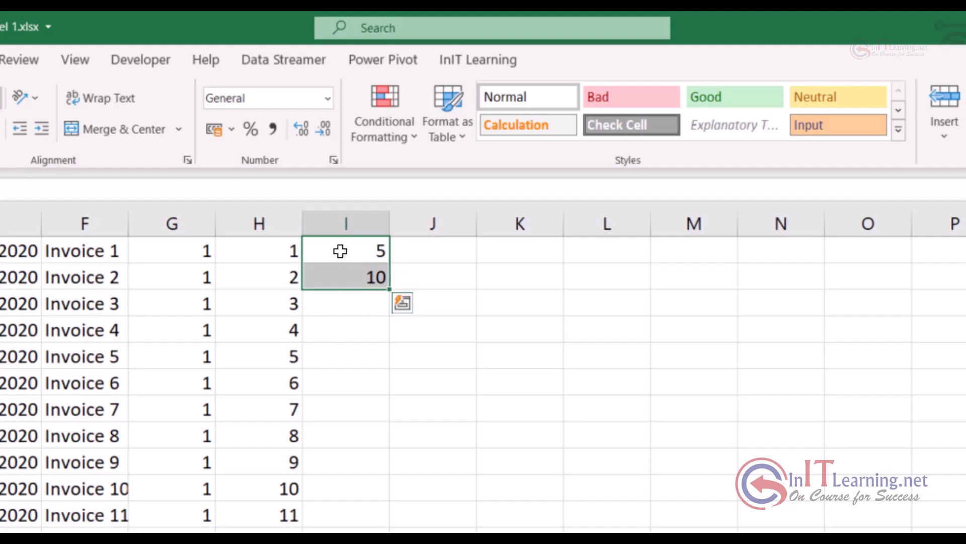
double_click(388, 291)
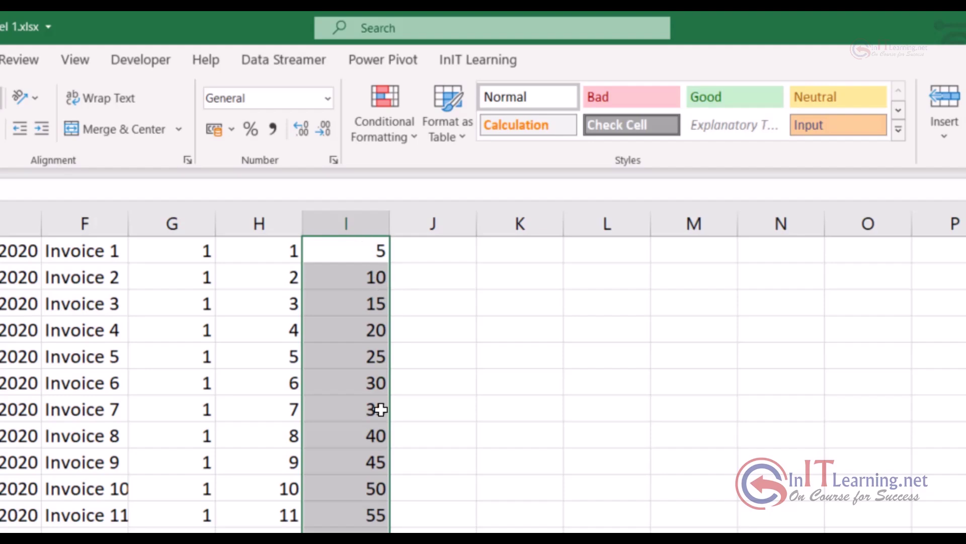
Enter 1 in J1 and fill it from that single cell as a series from 1 to 23 down to row 23.
click(430, 253)
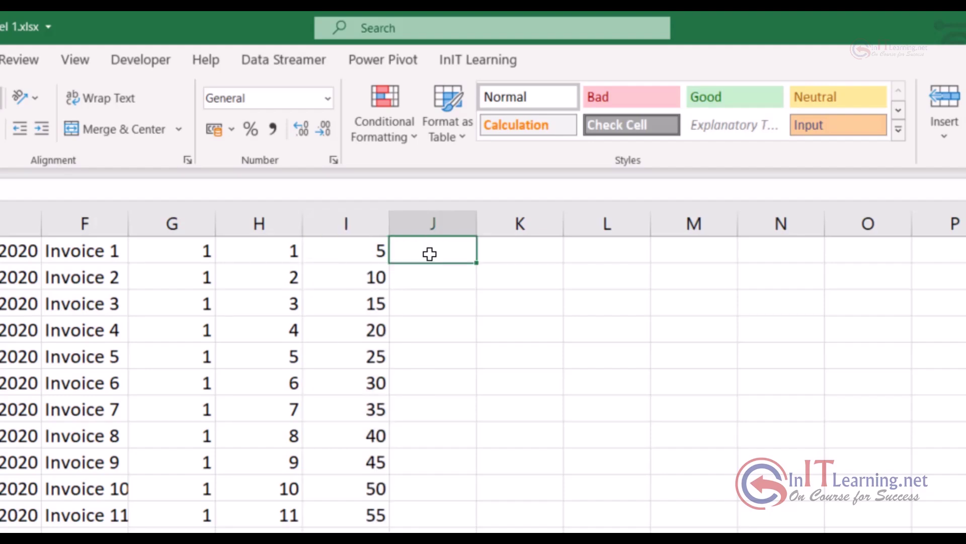
text(1)
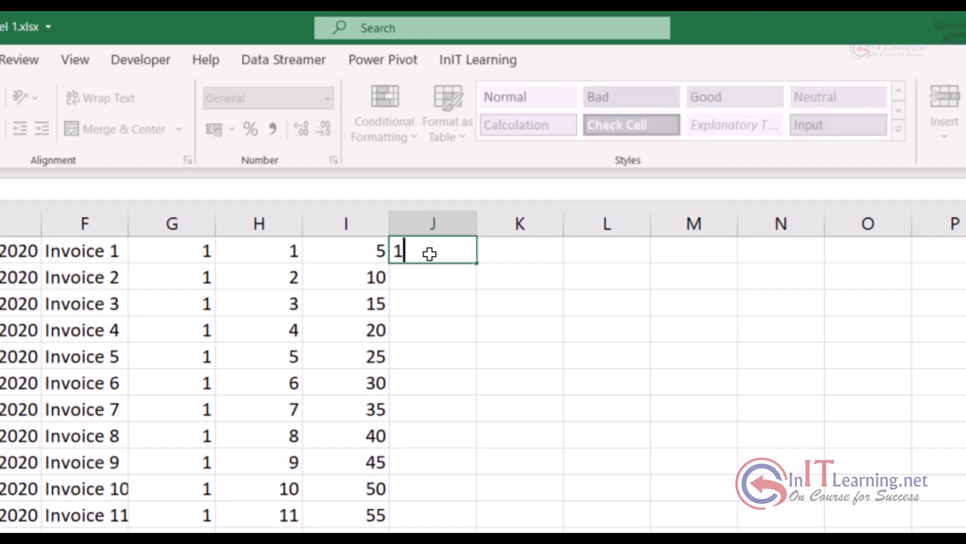
key(Return)
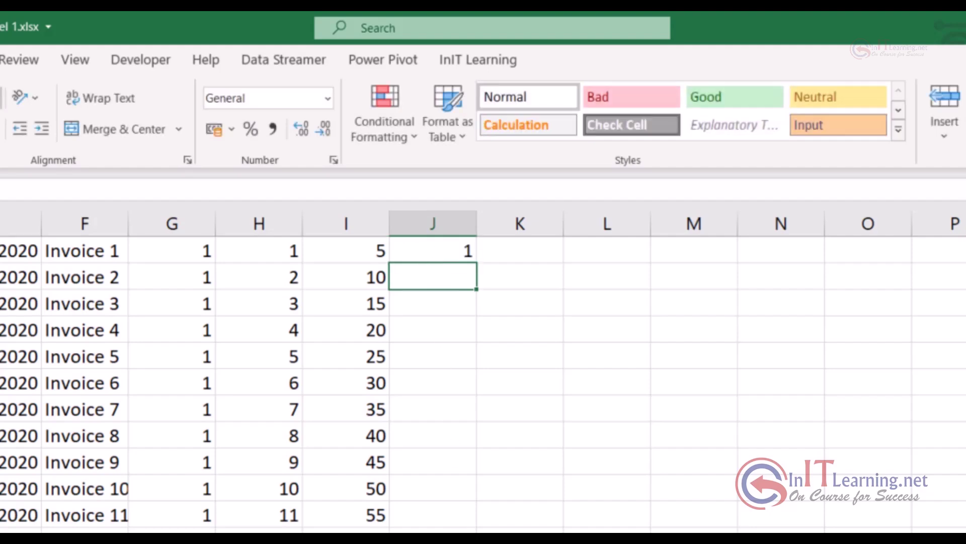
click(433, 254)
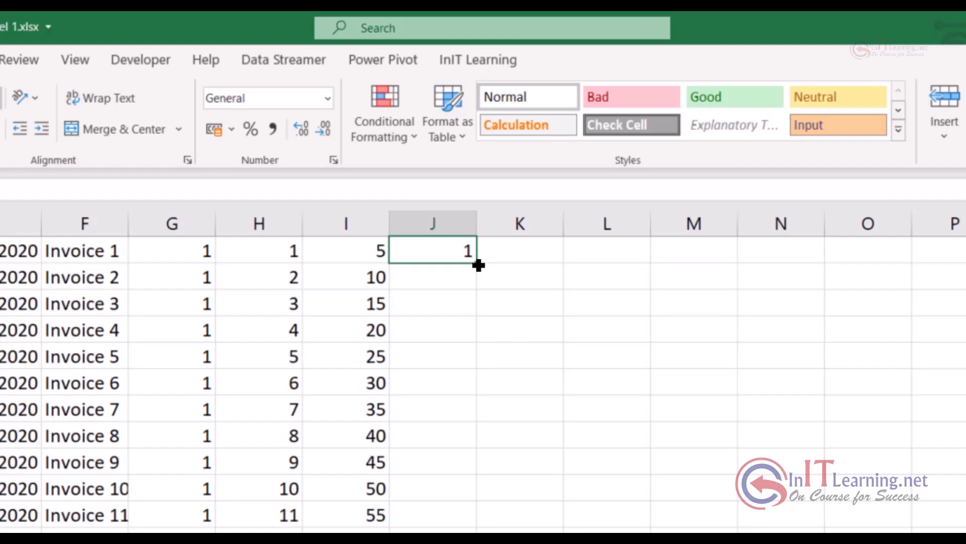
key(ctrl)
key(ctrl)
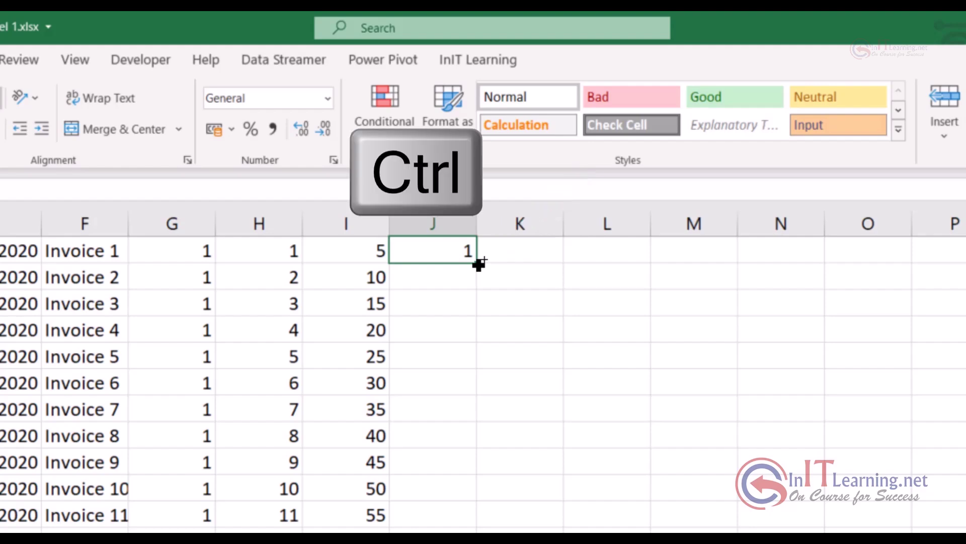
drag(478, 264, 467, 543)
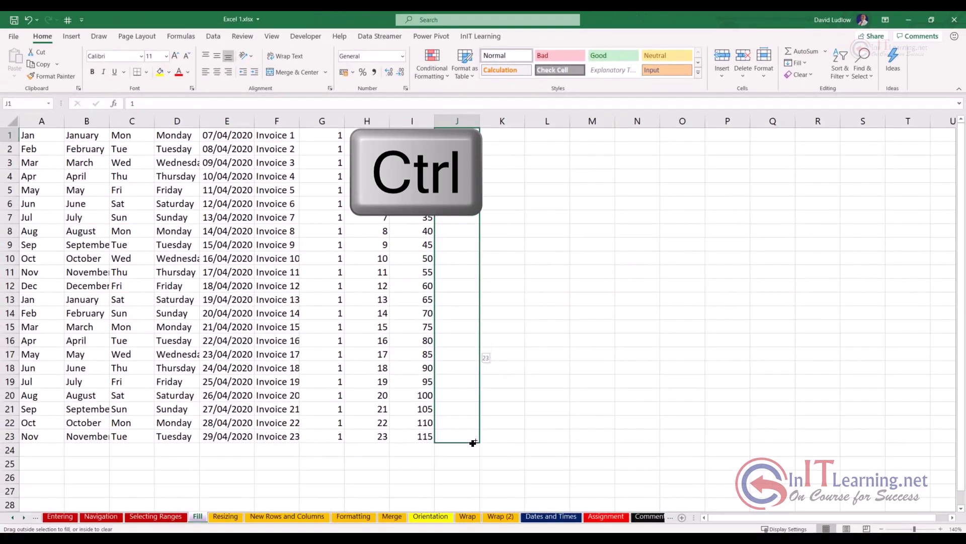
drag(474, 443, 473, 442)
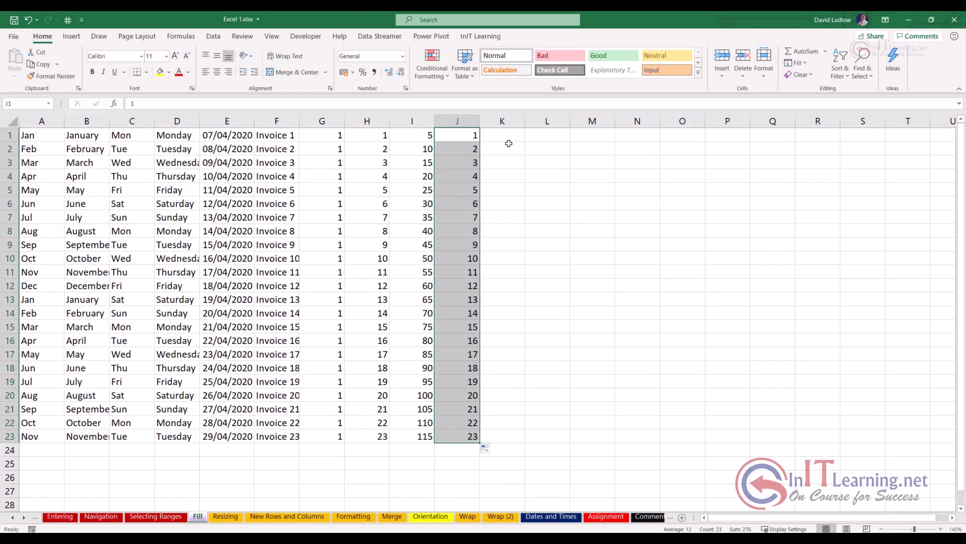
Enter the current date in cell K1 as a fixed value.
click(498, 133)
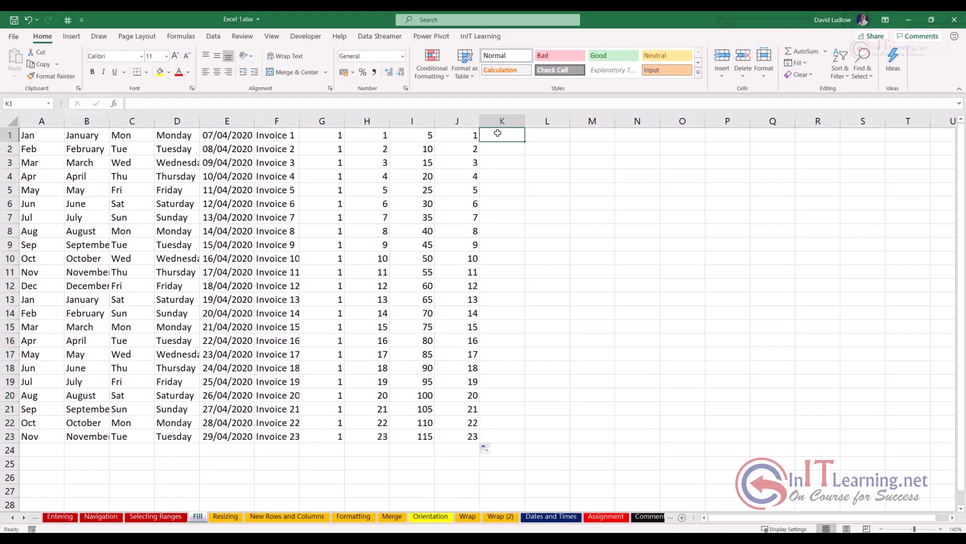
key(ctrl+semicolon)
key(Return)
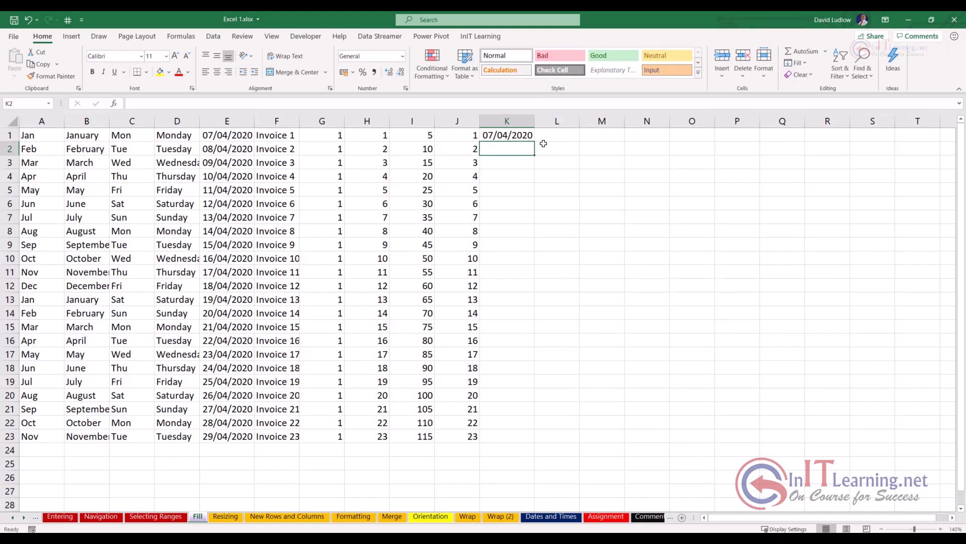
Try filling the K1 date down as consecutive days, undo that, and fill column K with the same date instead.
click(522, 133)
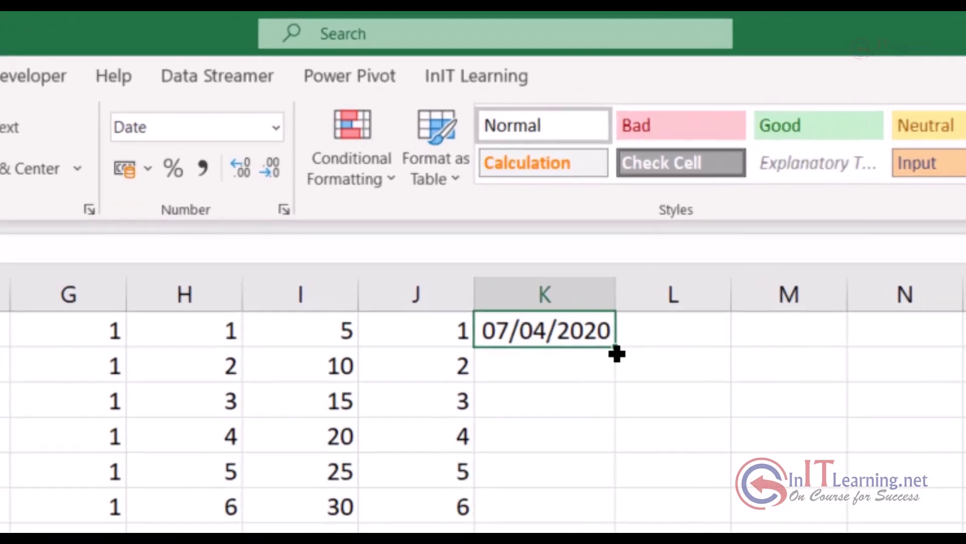
drag(617, 353, 617, 531)
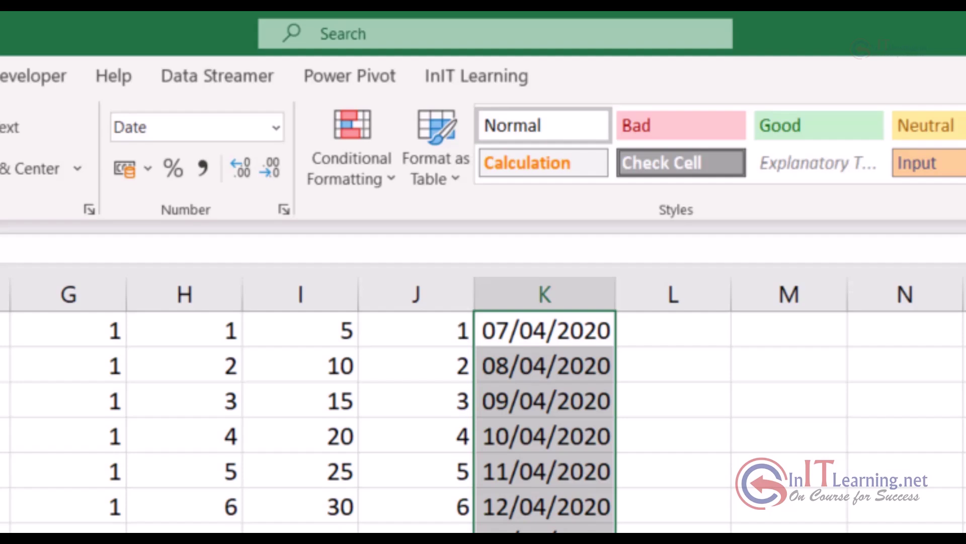
key(ctrl+z)
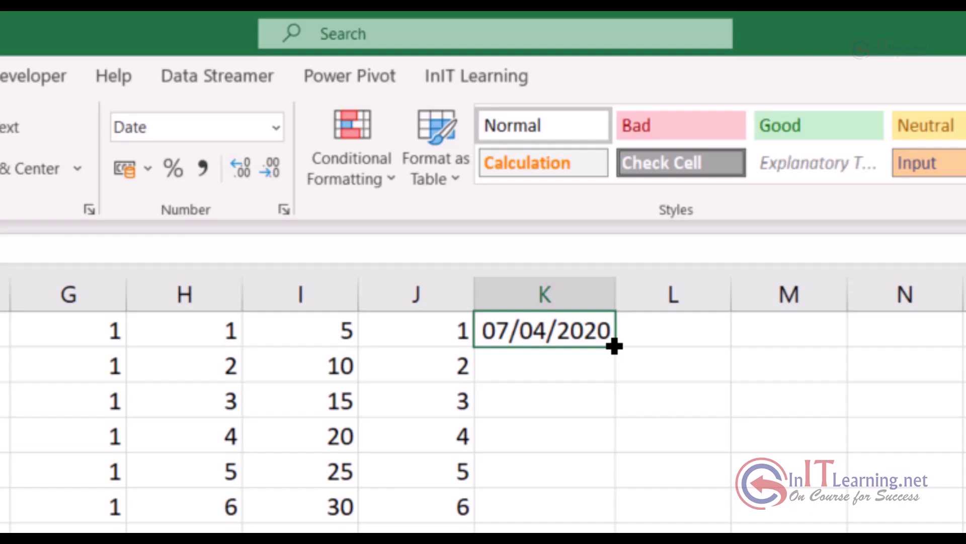
drag(614, 346, 617, 531)
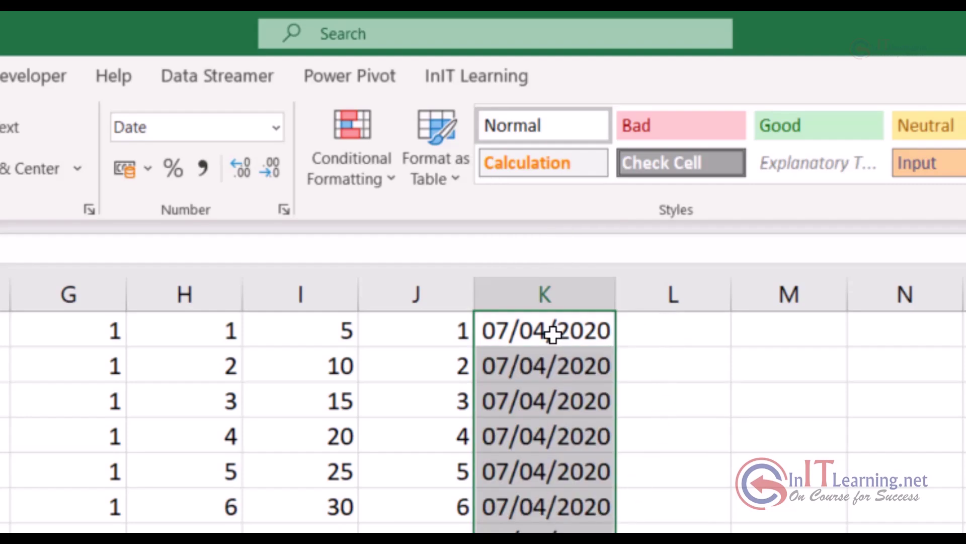
Enter June in L1 and copy it unchanged down column L to row 23.
click(677, 324)
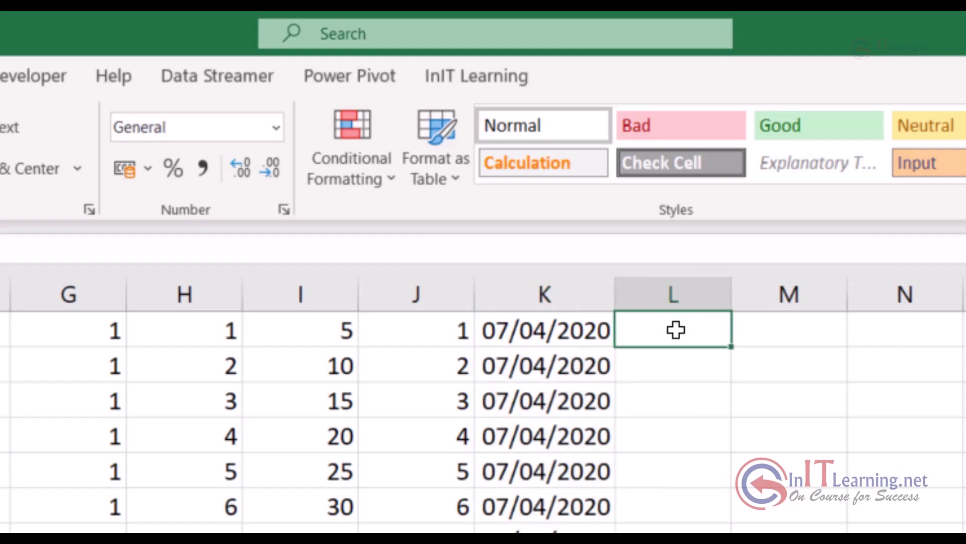
text(June)
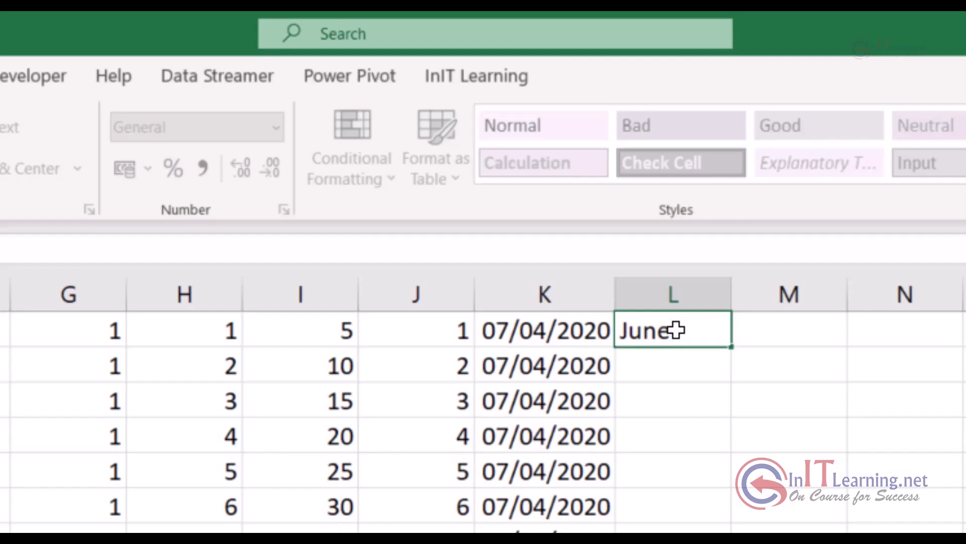
key(ctrl+Return)
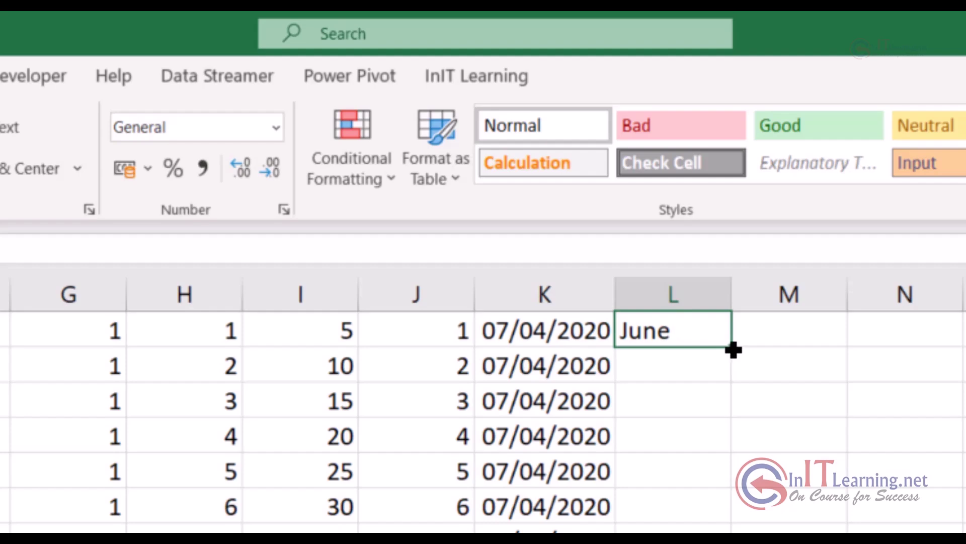
mouse_move(734, 350)
mouse_down()
mouse_move(716, 416)
mouse_move(725, 528)
mouse_up()
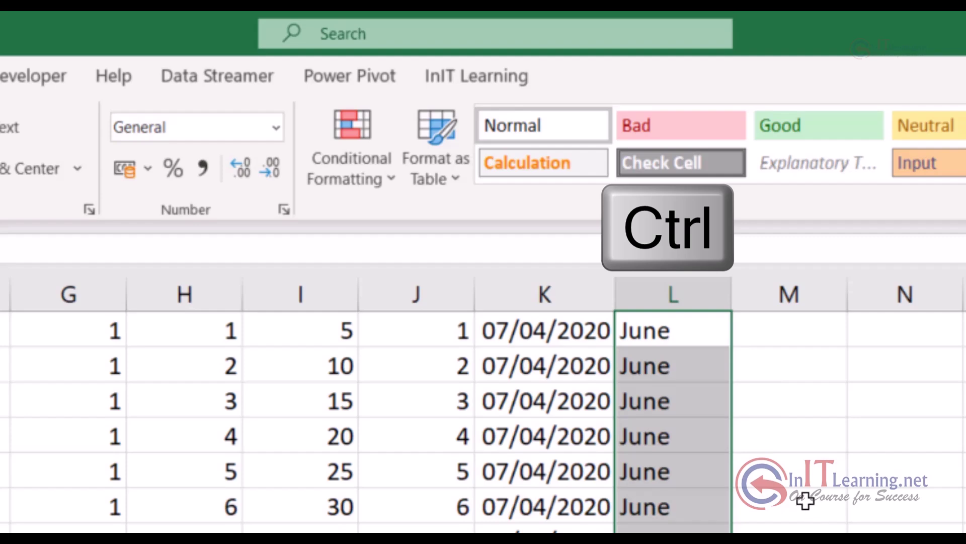
Enter 1 in M1 and select the range M1:M23.
click(774, 325)
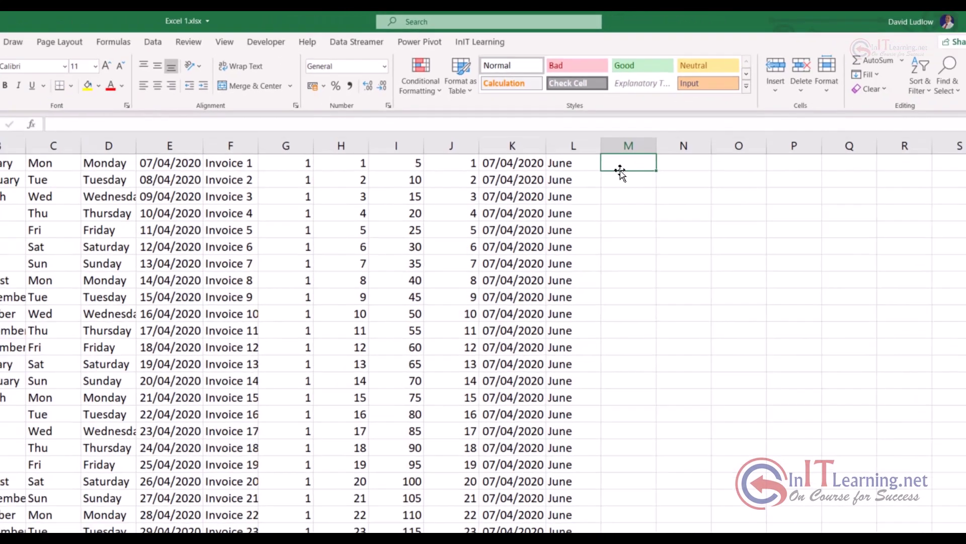
text(1)
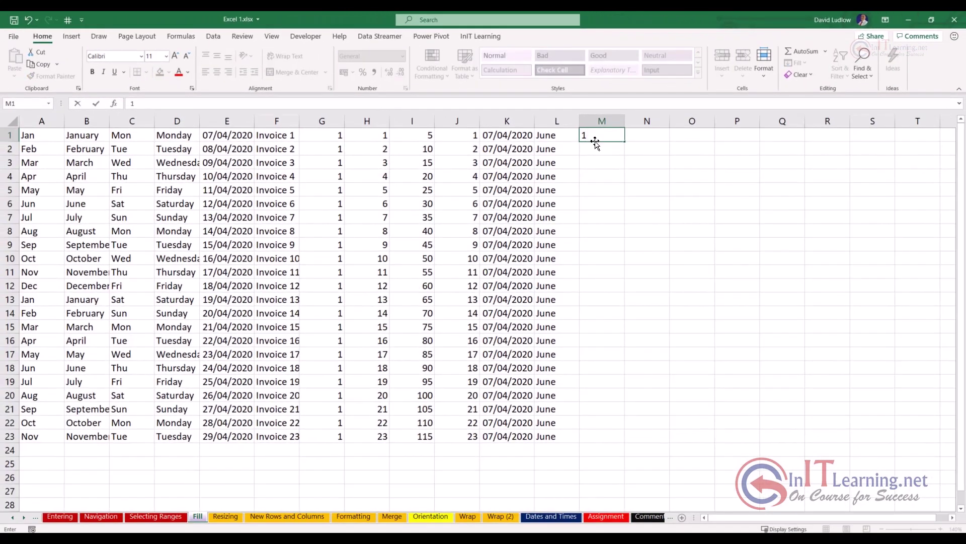
click(609, 134)
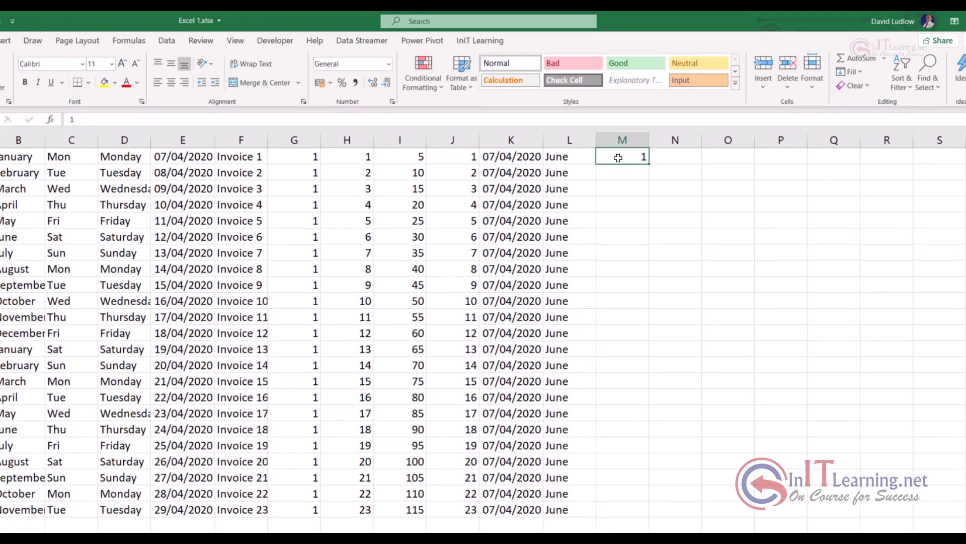
drag(618, 157, 625, 510)
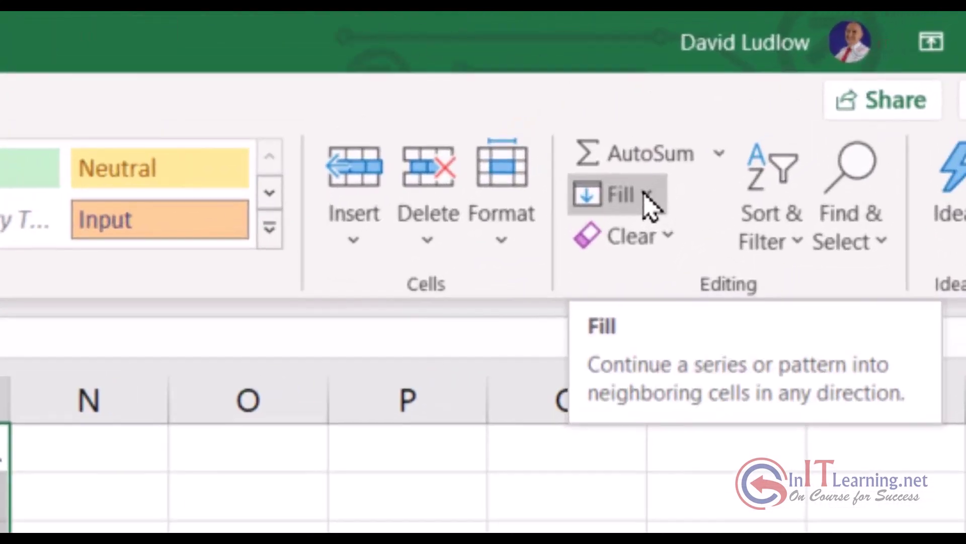
Try the Fill Down command on the selected cells in column M and undo it.
click(648, 196)
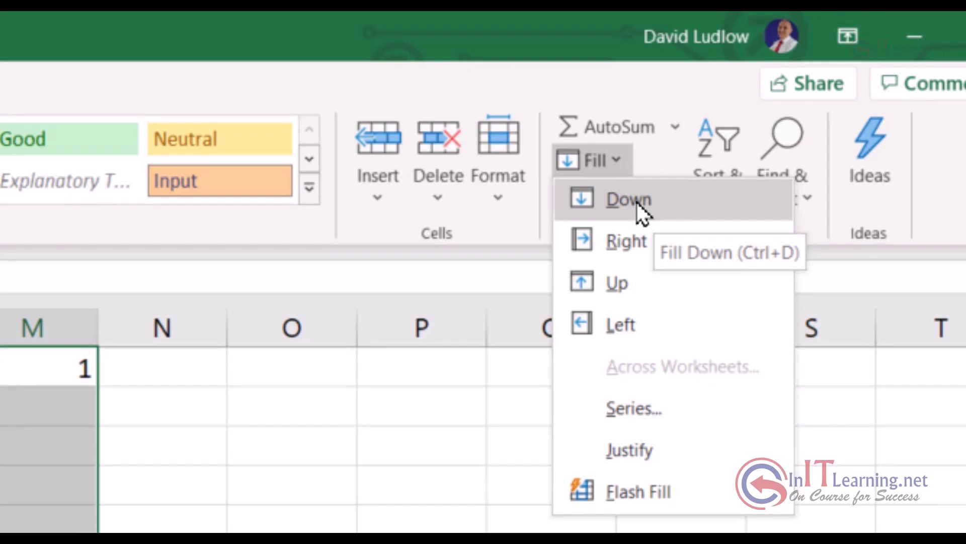
click(636, 201)
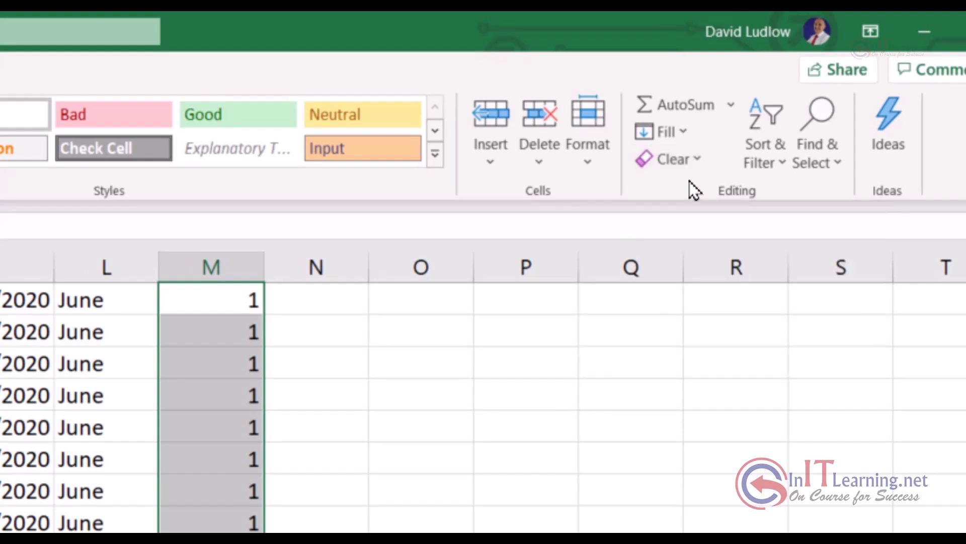
key(ctrl+z)
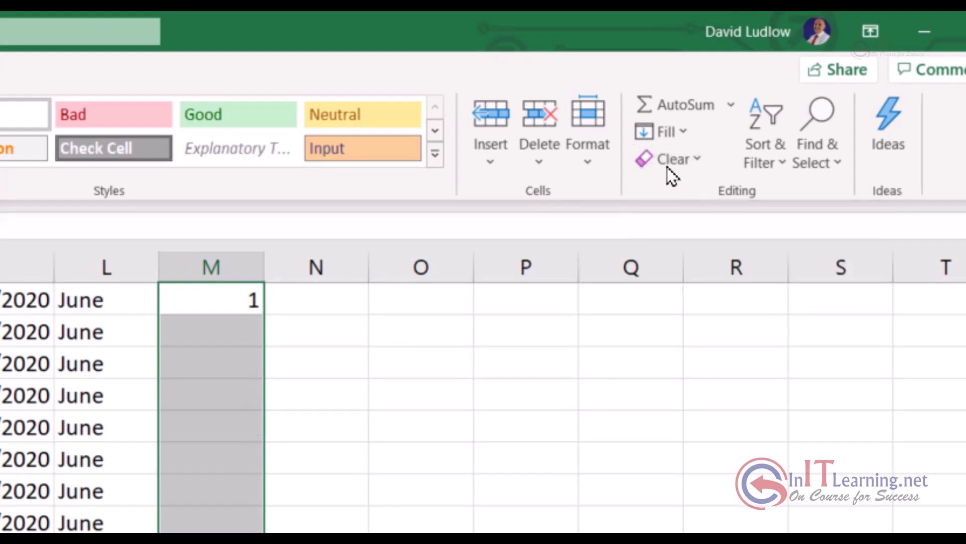
Fill the selected column M cells with a linear series in columns using a step value of 3.
click(679, 134)
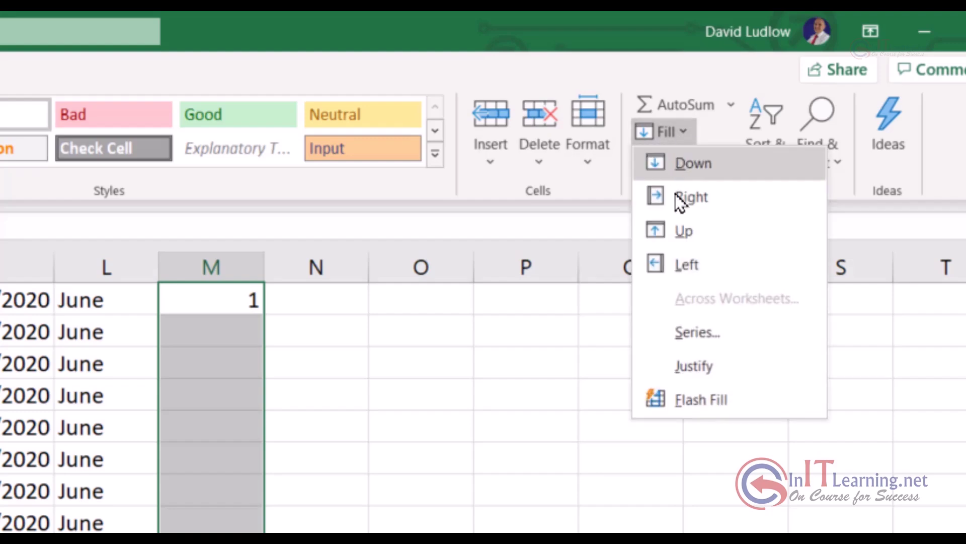
click(713, 333)
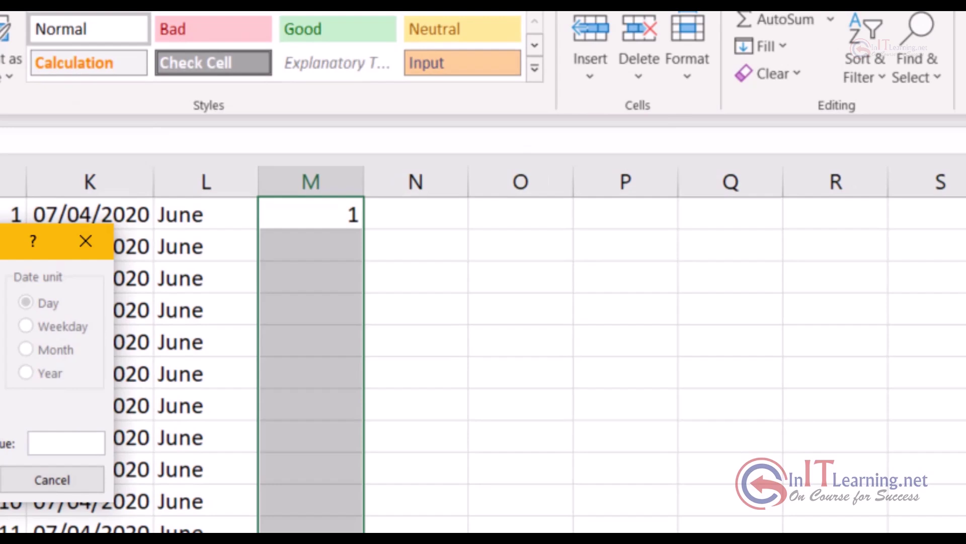
drag(0, 247, 574, 149)
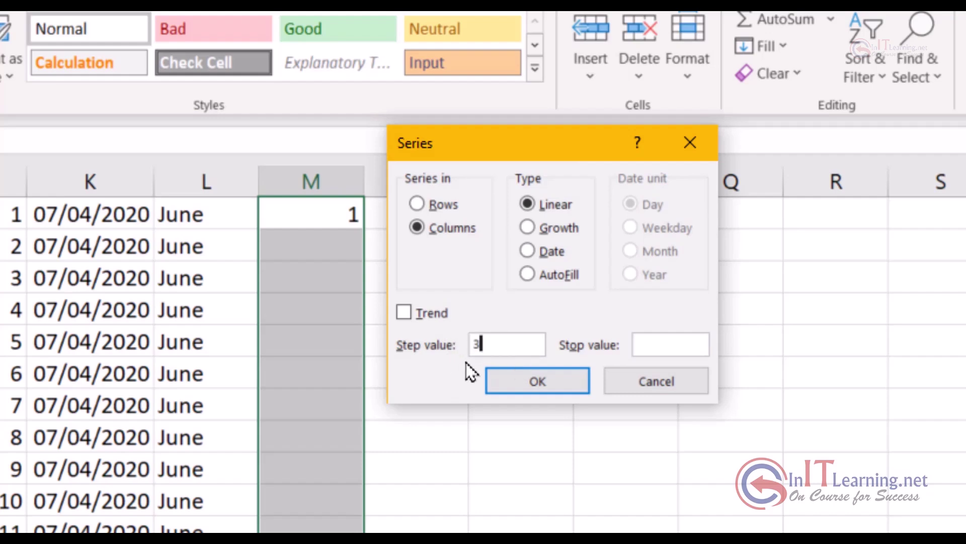
text(3)
click(543, 381)
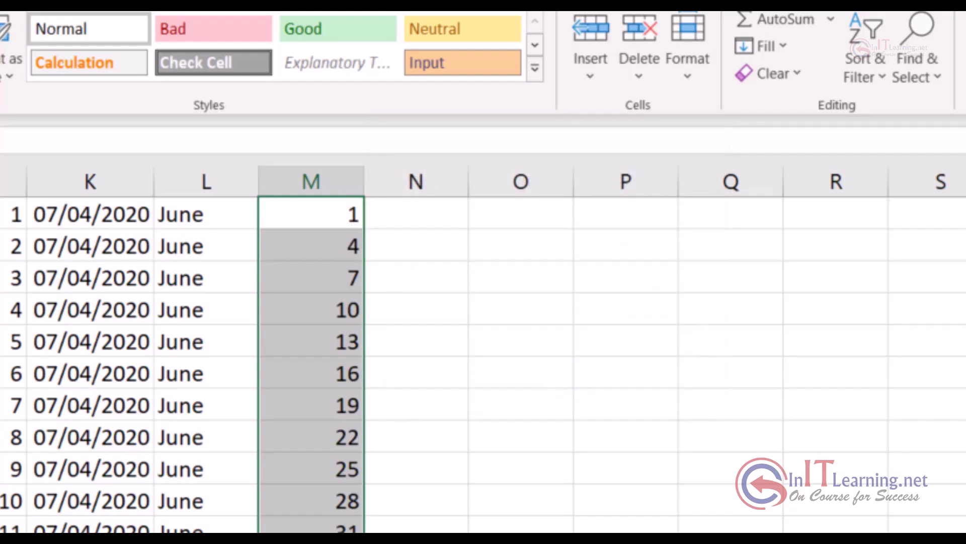
Enter the current date, 07/04/2020, in N1 and select the range N1:N23.
click(428, 214)
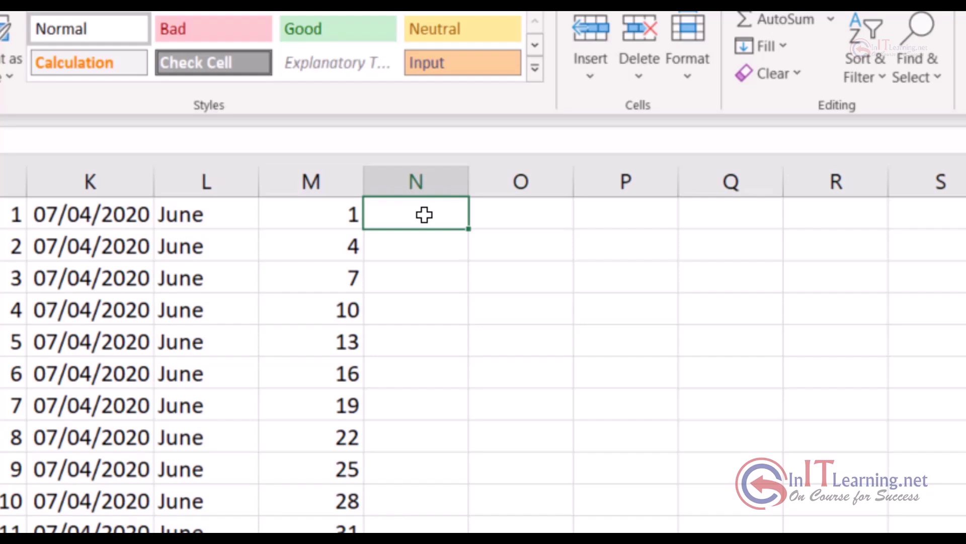
key(ctrl+semicolon)
key(ctrl+Return)
drag(427, 225, 410, 532)
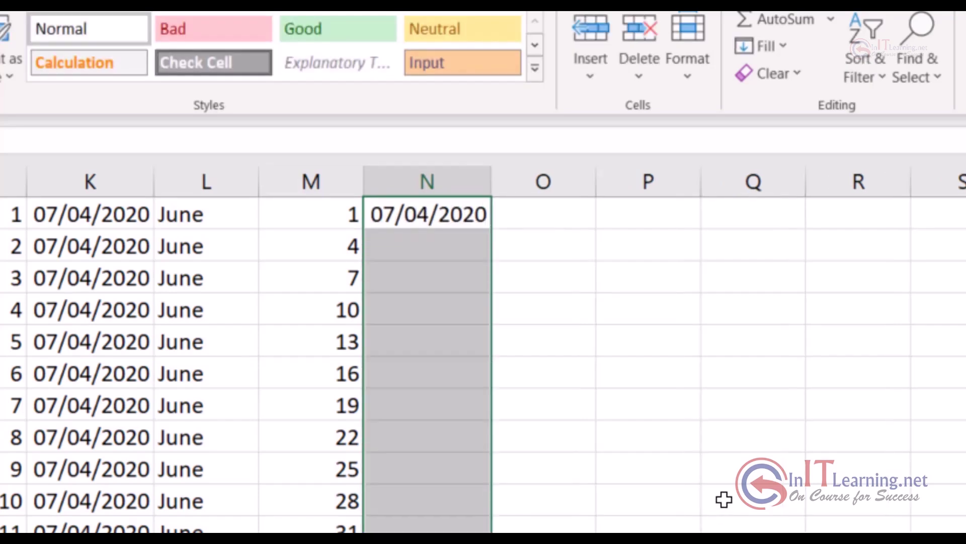
Fill the selected column N cells with a date series in columns by day, using a step value of 7.
click(780, 48)
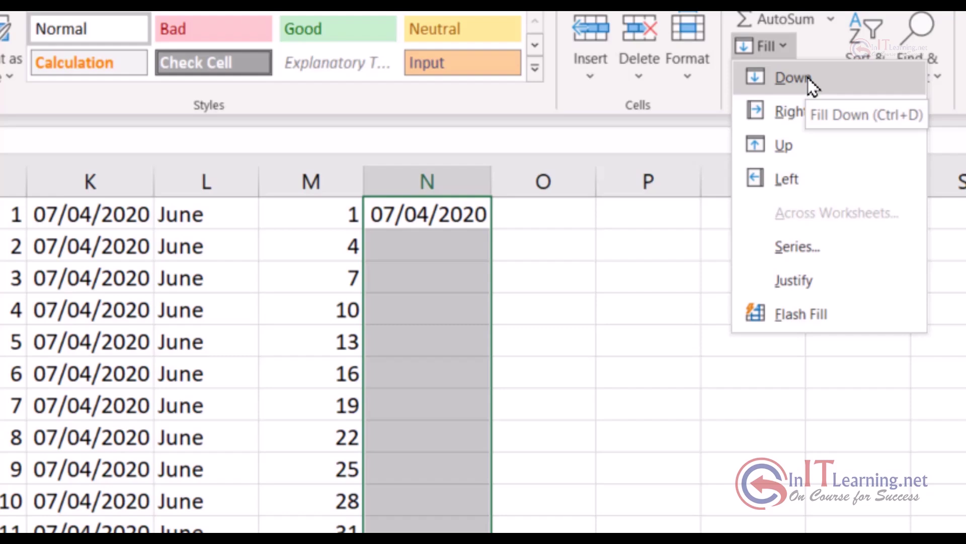
click(811, 250)
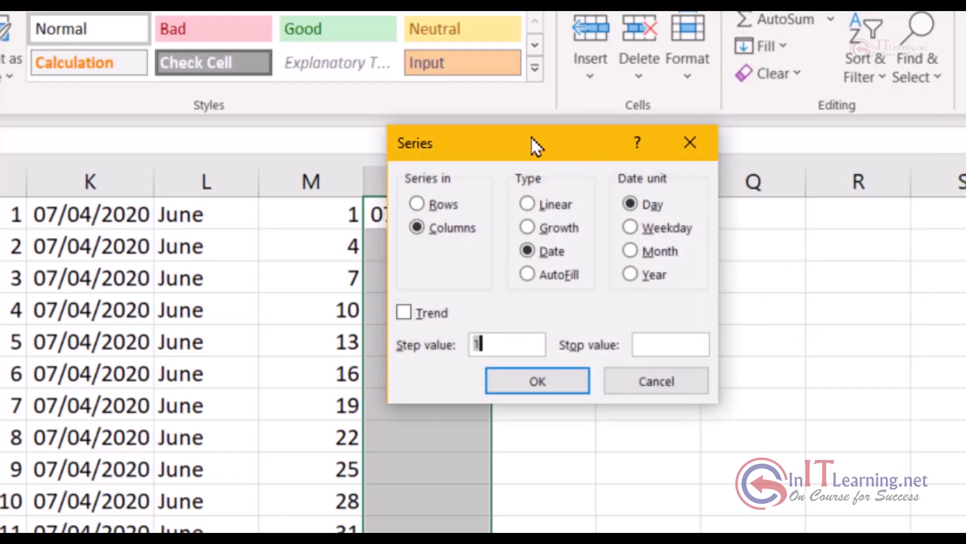
drag(534, 143, 148, 82)
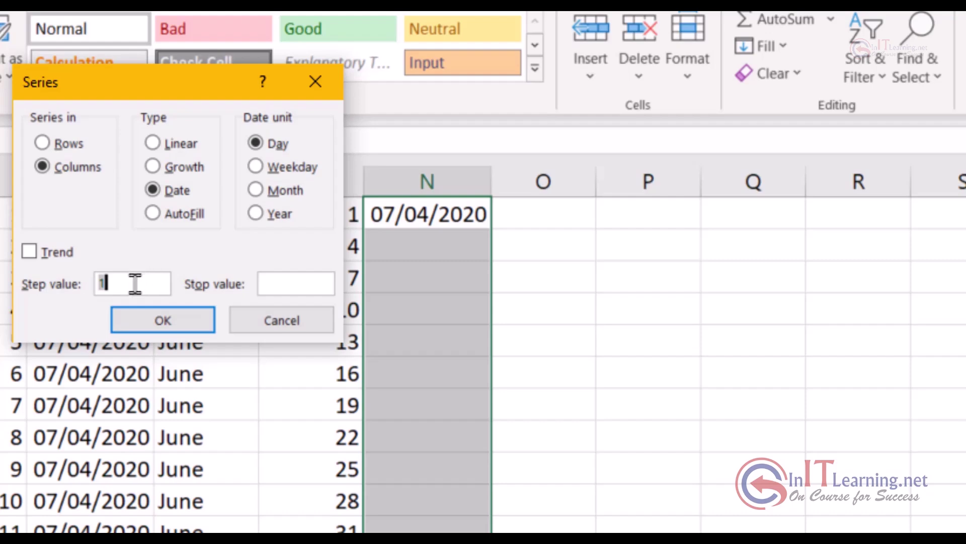
text(7)
click(168, 324)
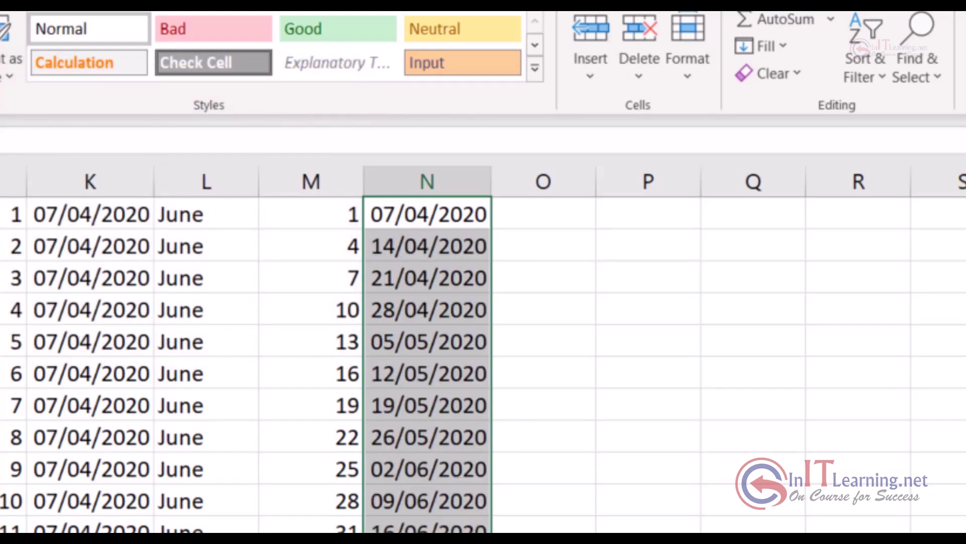
Enter 07/04/2020 in O1 and select the range O1:O23.
click(556, 218)
click(557, 218)
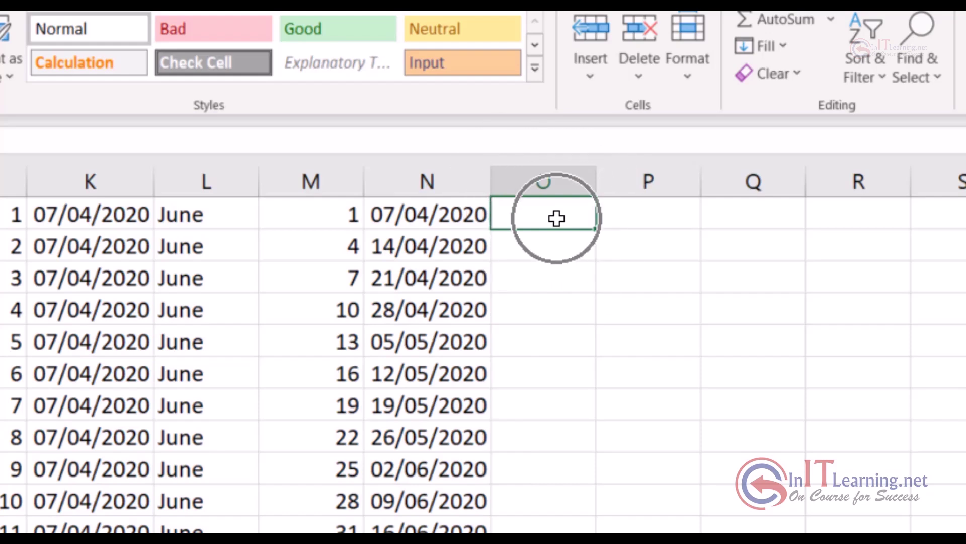
text(07/04/2020)
key(ctrl+Return)
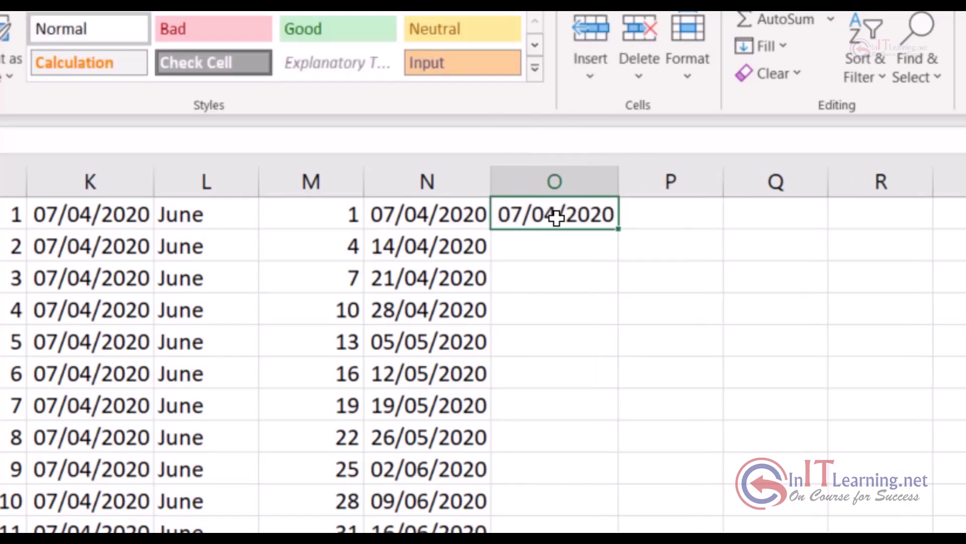
drag(557, 218, 546, 531)
Fill the selected column O cells with a date series by weekday using a step value of 1, and check the dates in O1 to O4.
click(785, 46)
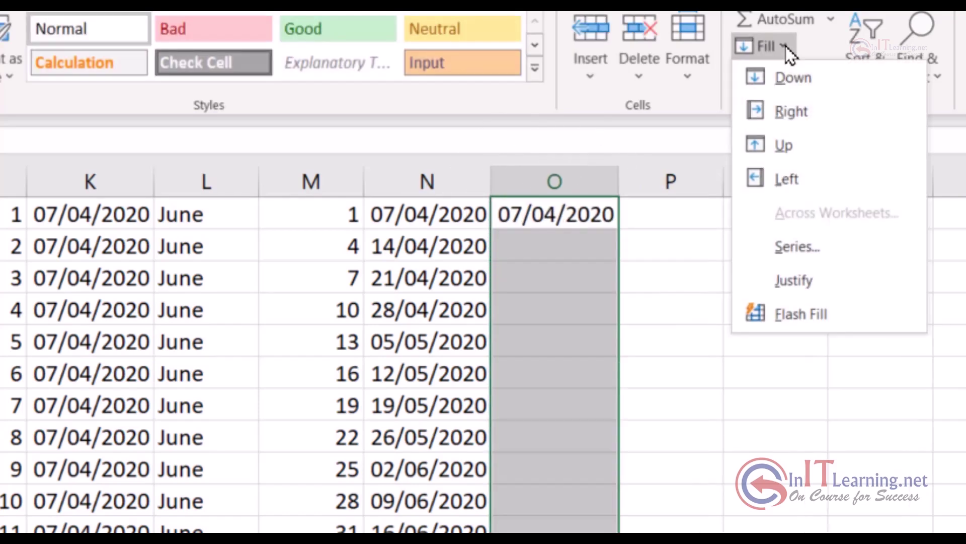
click(805, 249)
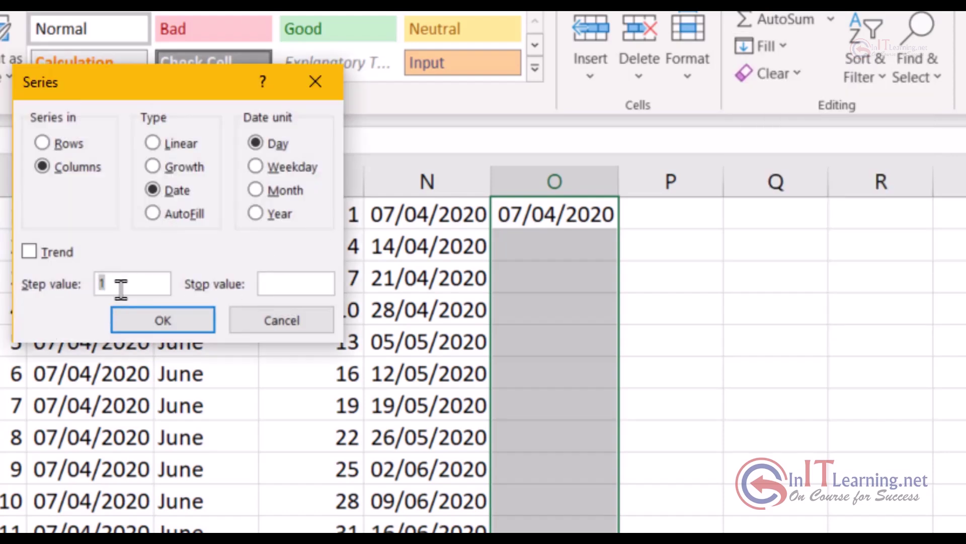
click(255, 165)
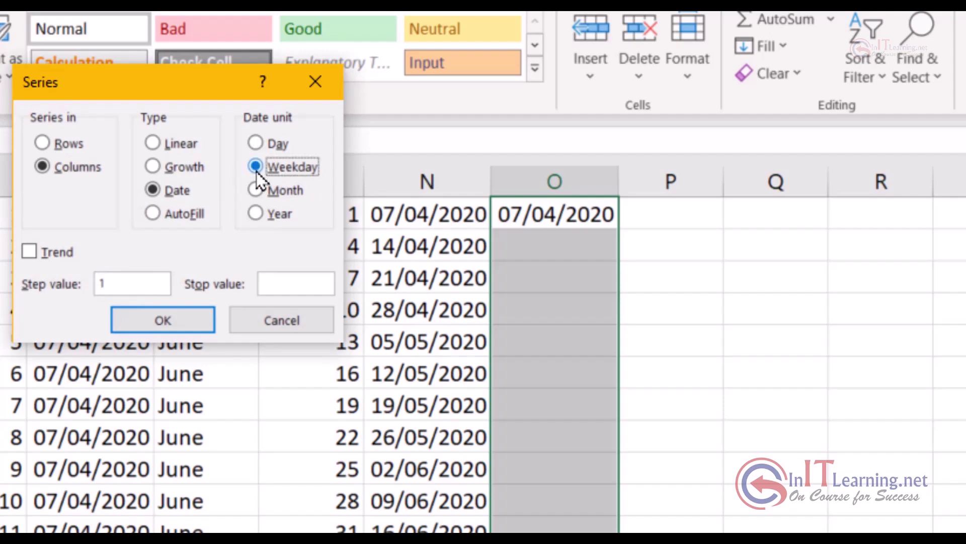
click(170, 316)
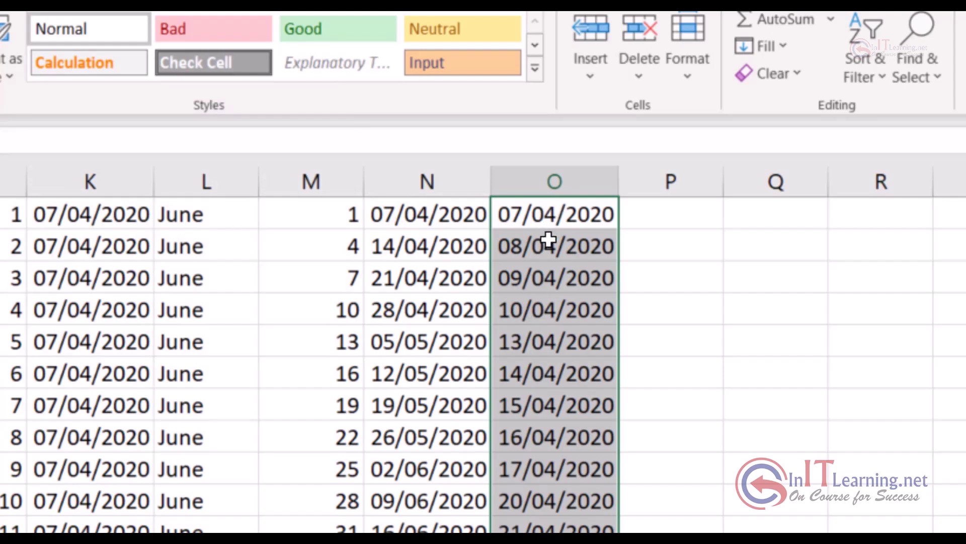
click(560, 218)
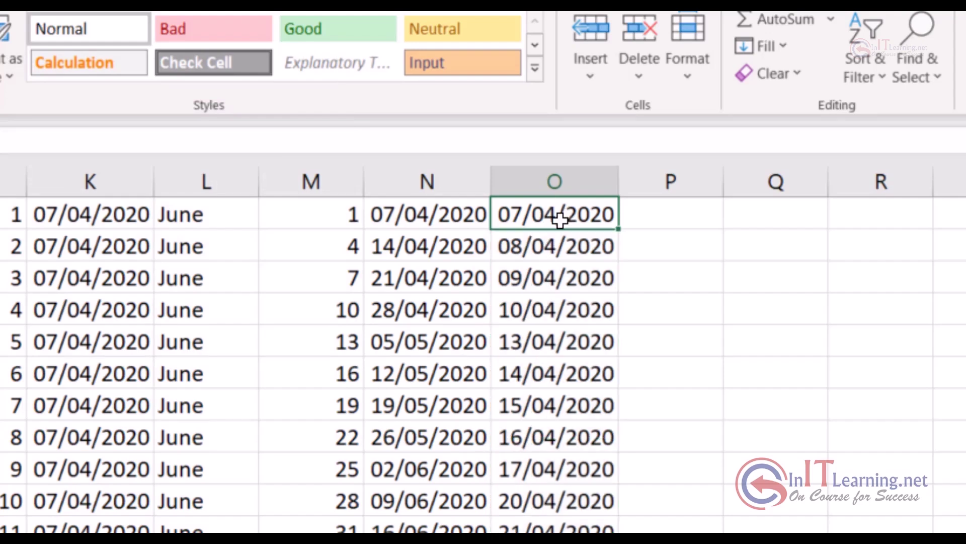
click(551, 251)
click(543, 278)
click(544, 313)
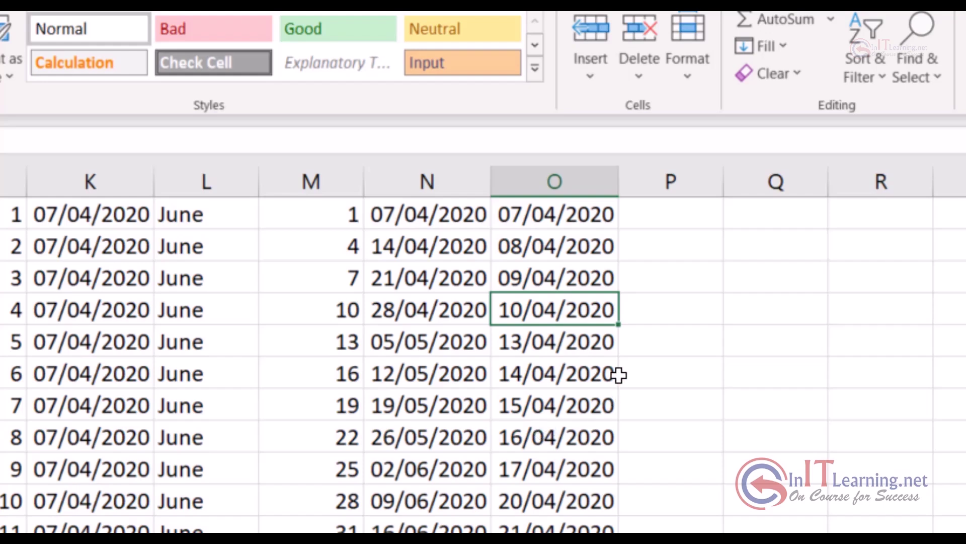
Enter 07/04/2020 in P1.
click(653, 224)
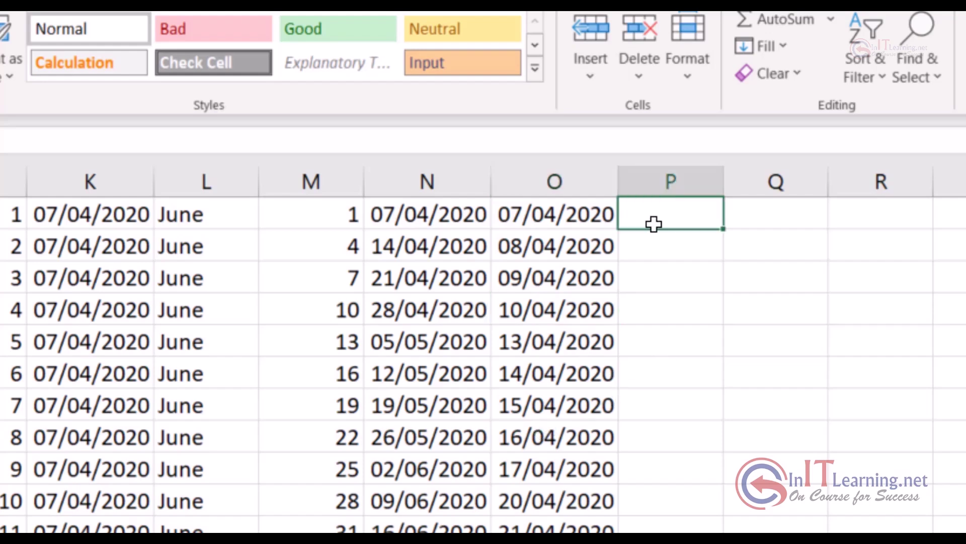
text(07/04/2020)
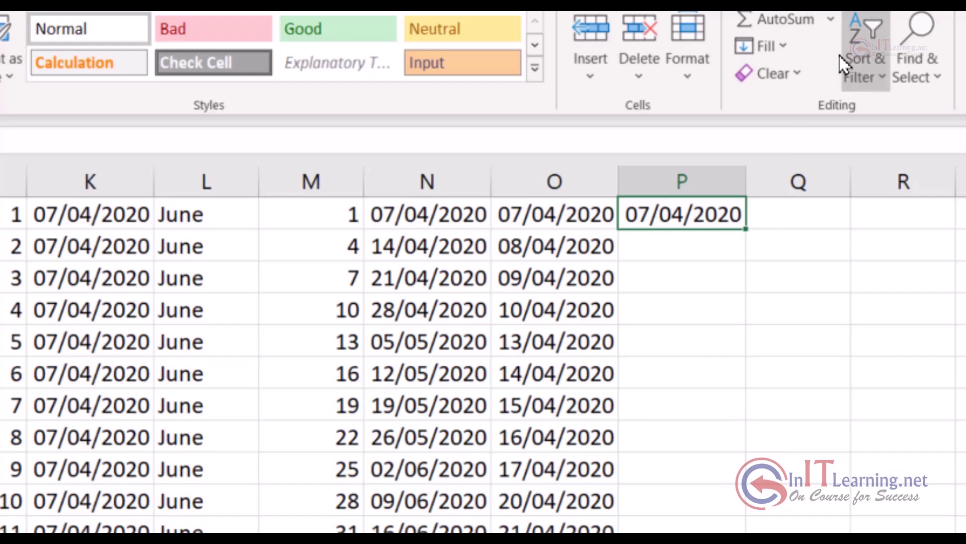
click(783, 47)
click(792, 247)
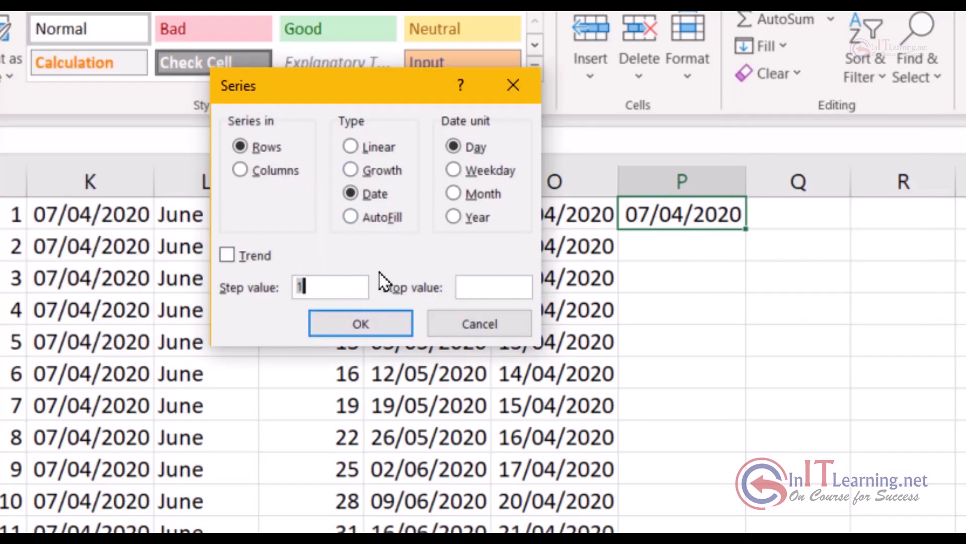
click(456, 192)
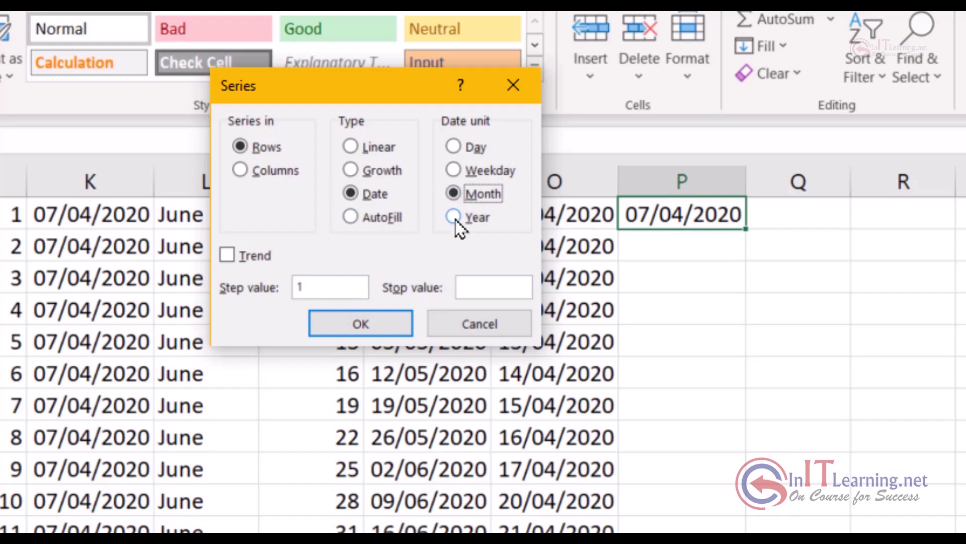
click(455, 218)
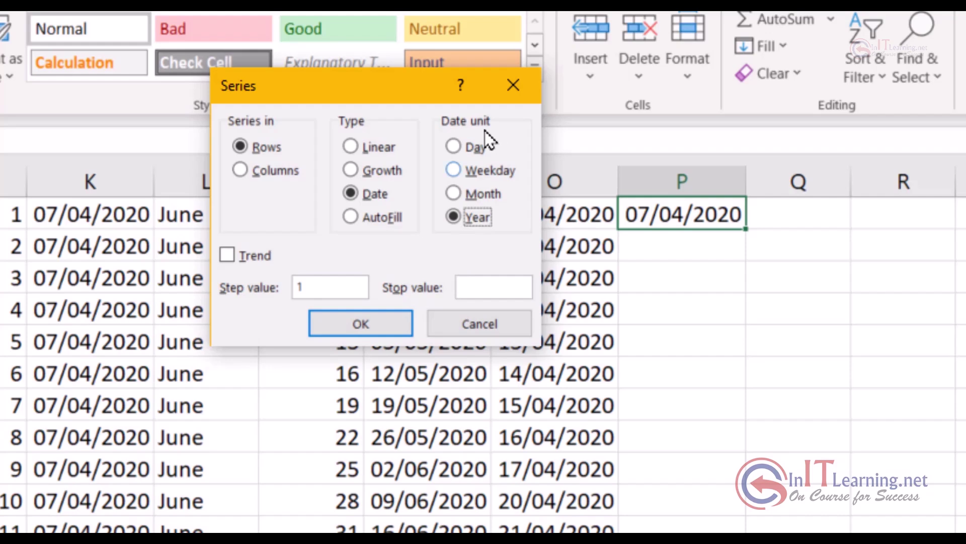
click(479, 330)
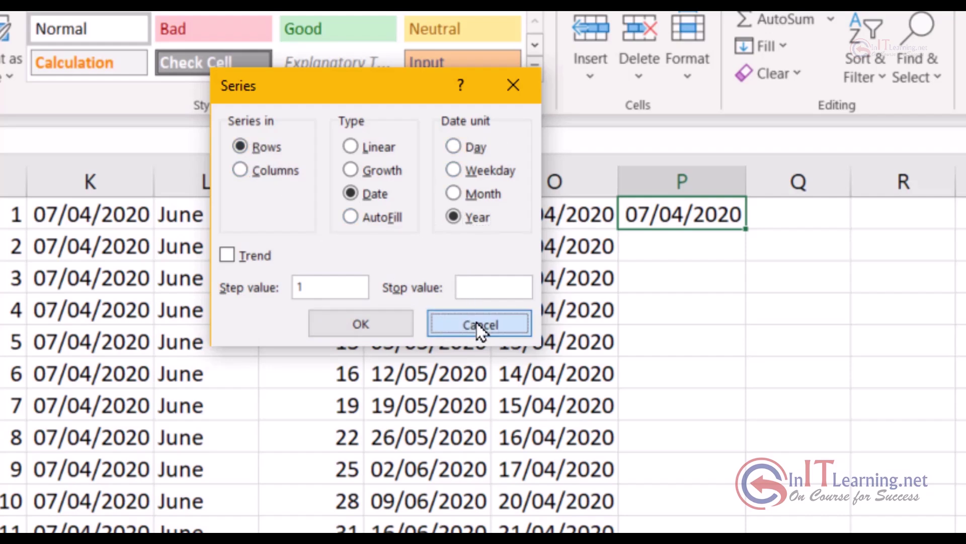
Fill P1:P23 with a date series in columns by day, using a step value of 1.
drag(675, 216, 672, 529)
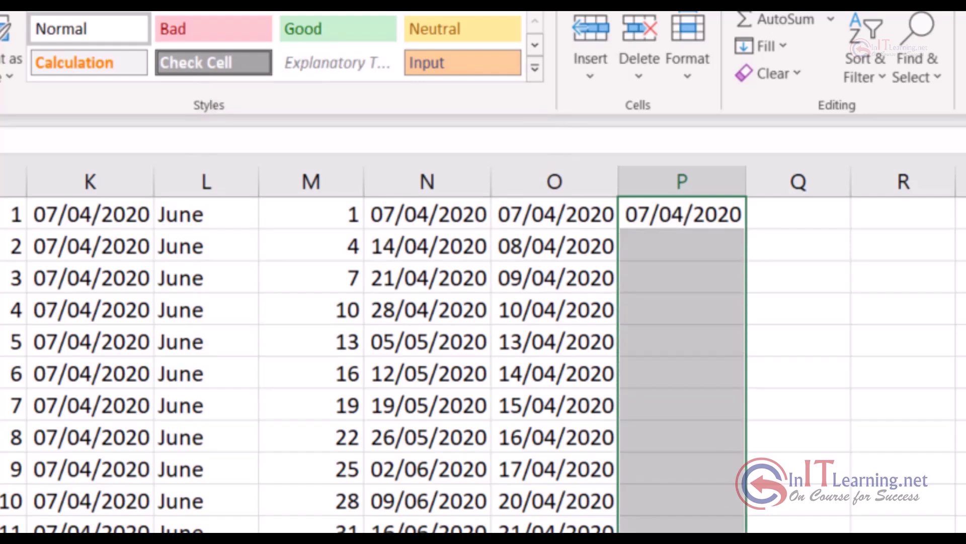
click(787, 46)
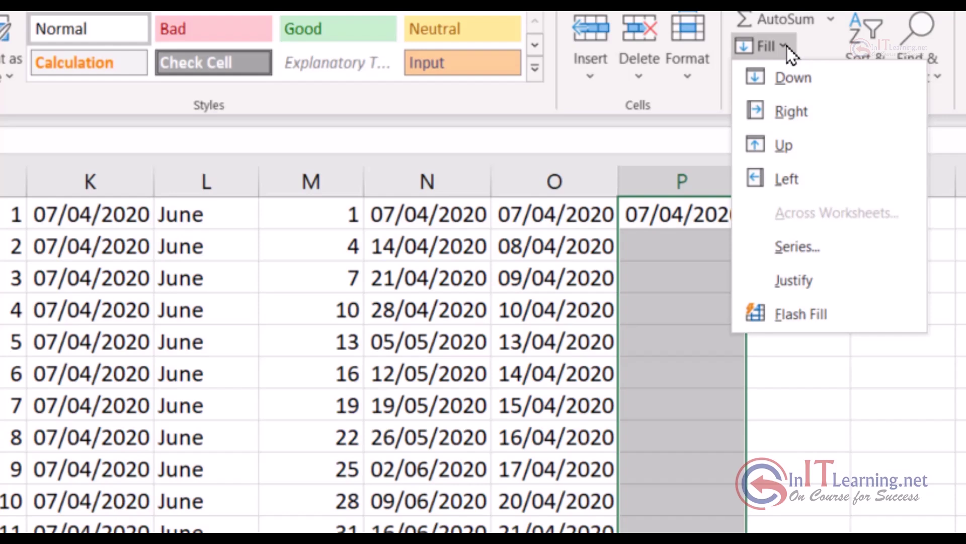
click(797, 247)
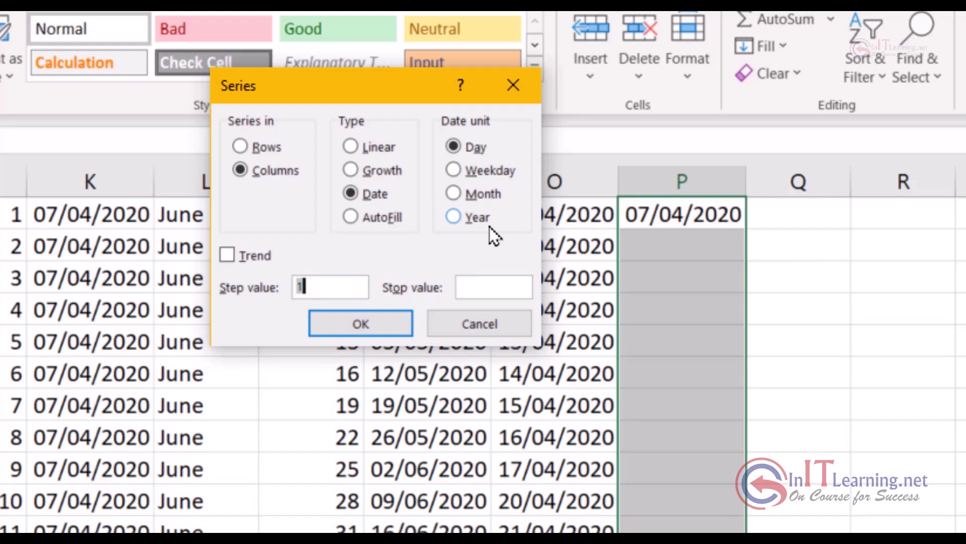
click(367, 320)
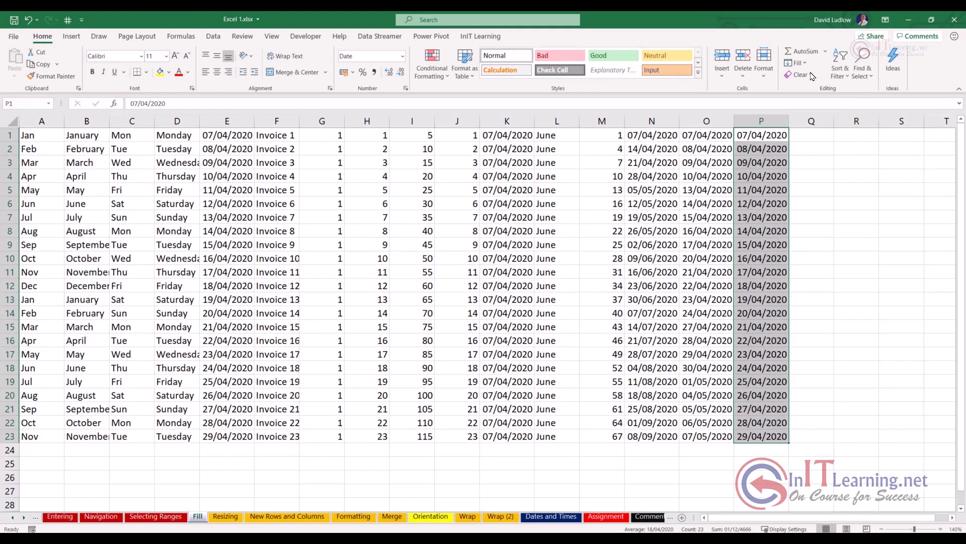
Enter 07/04/2020 in Q1 and copy it unchanged down to Q23 with Fill Down.
click(809, 135)
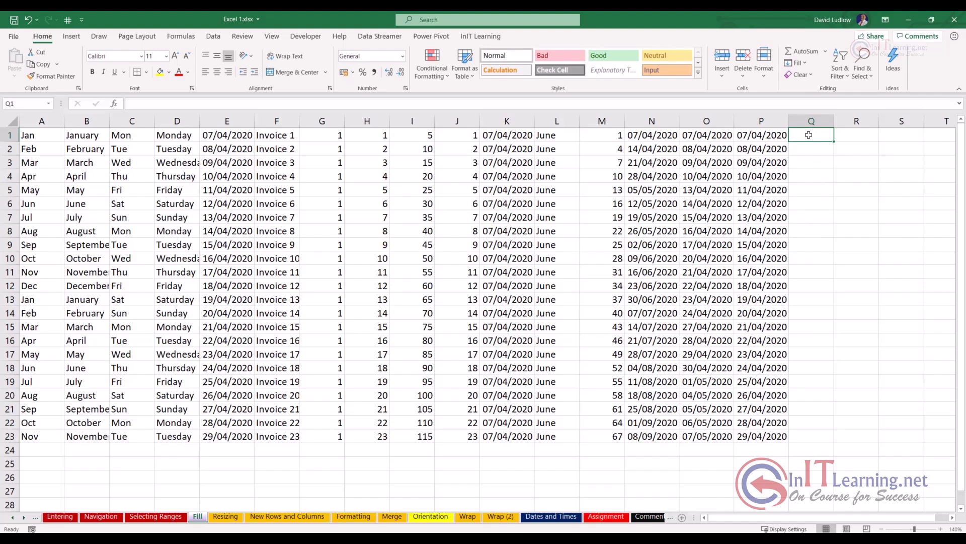
key(ctrl+r)
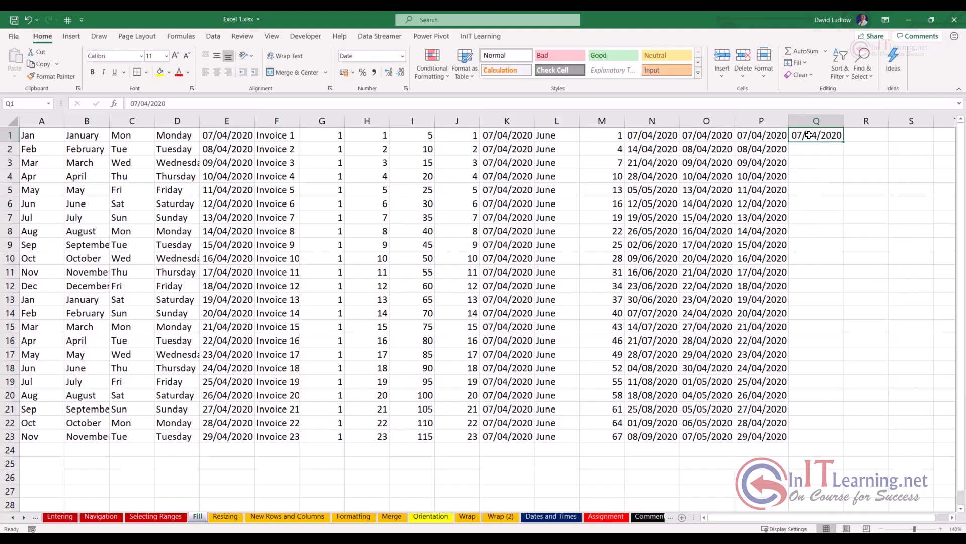
drag(809, 135, 813, 434)
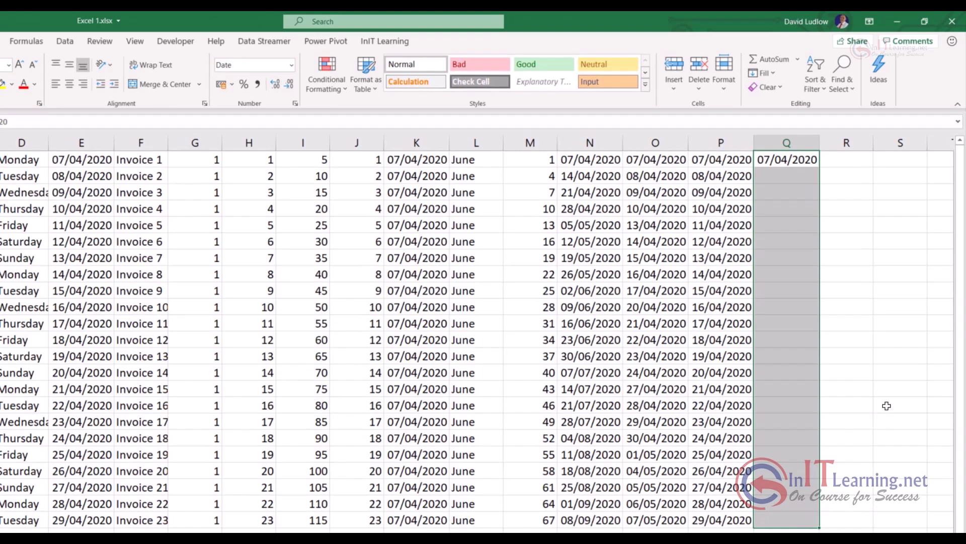
key(ctrl+d)
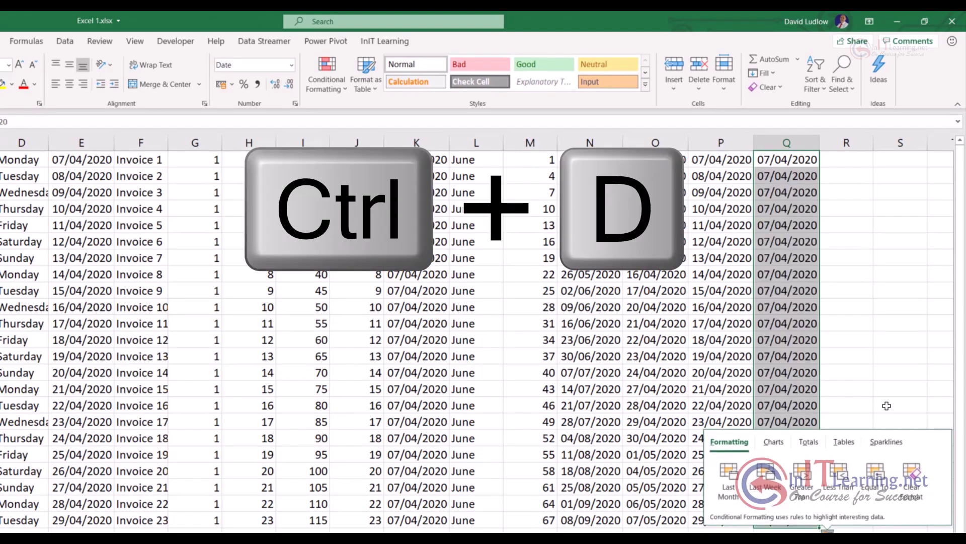
key(Escape)
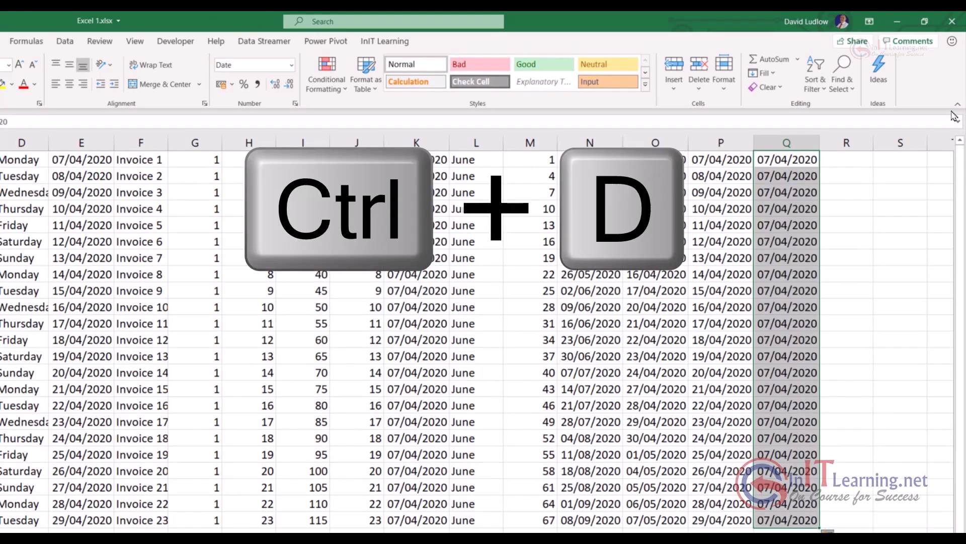